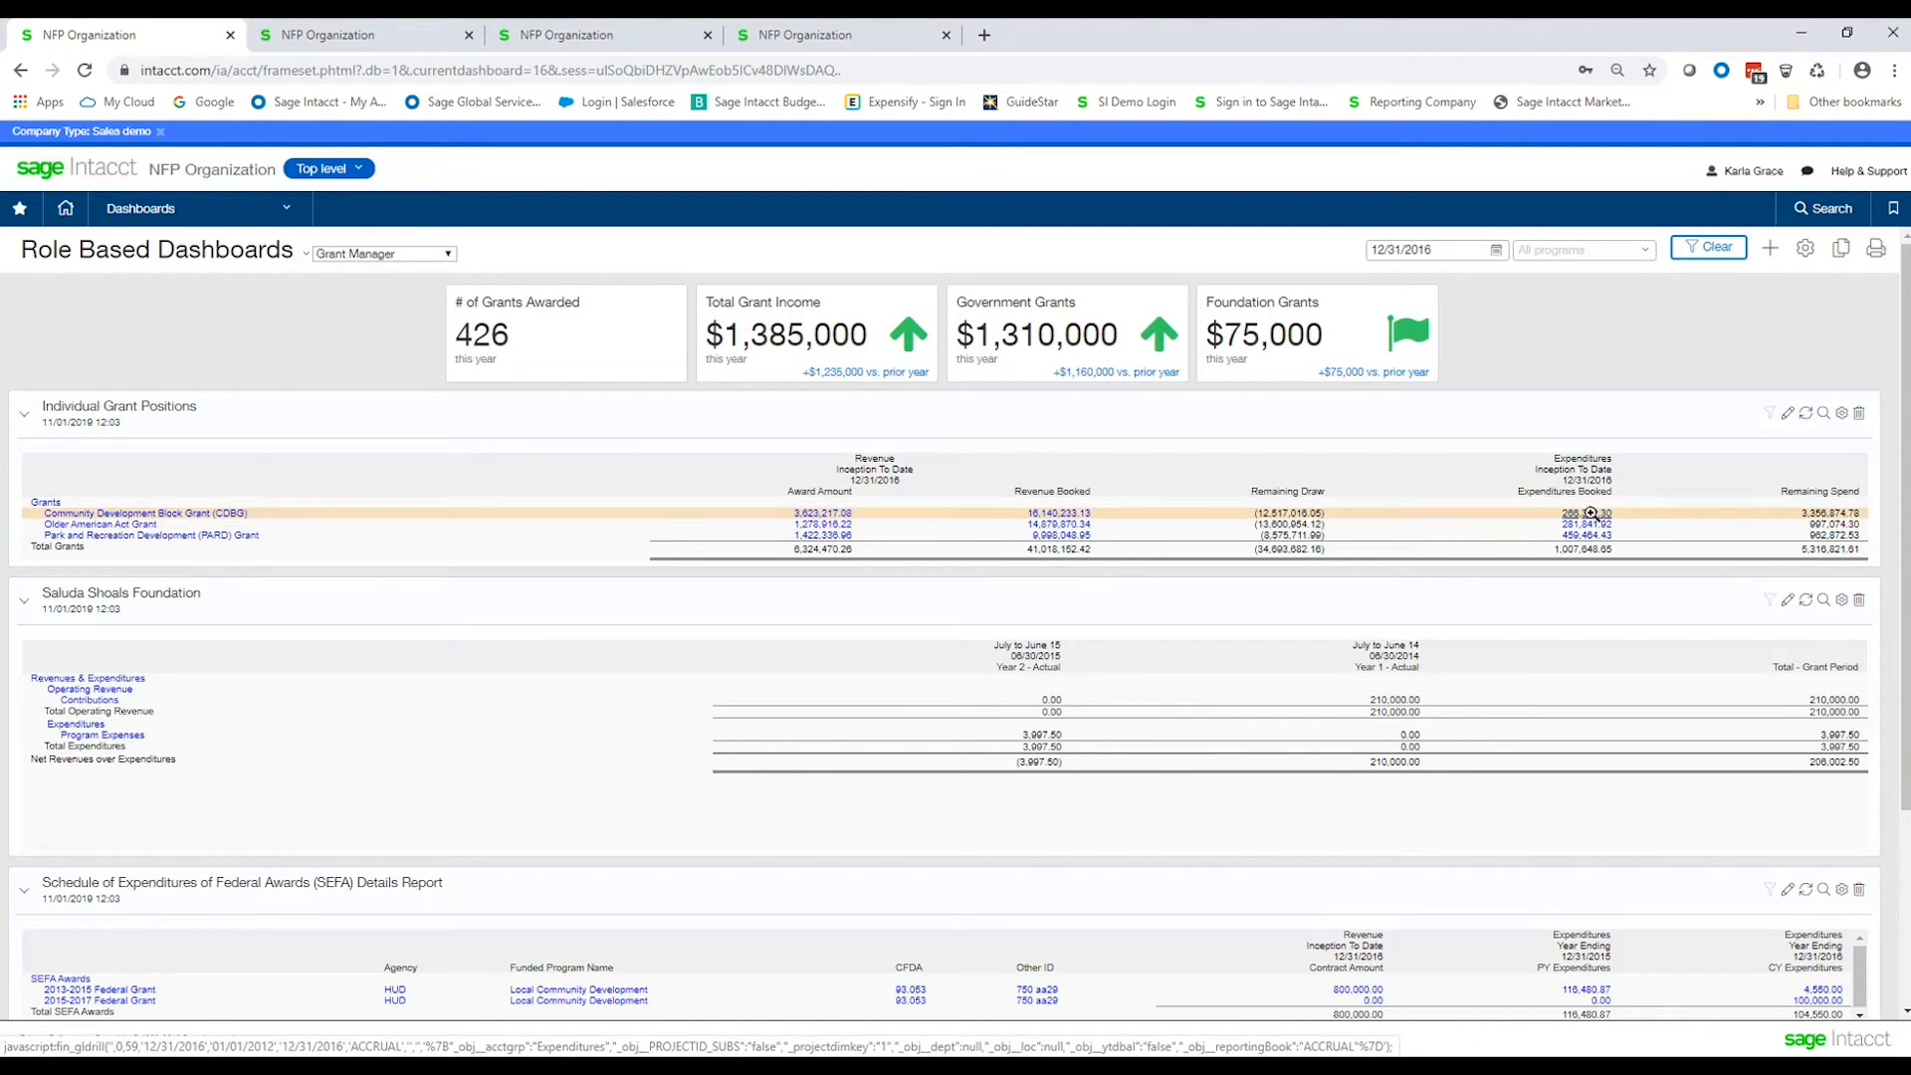
# Drill into the Community Development Block Grant's booked expenditures to open its general ledger report and scroll through it.
pyautogui.click(1590, 513)
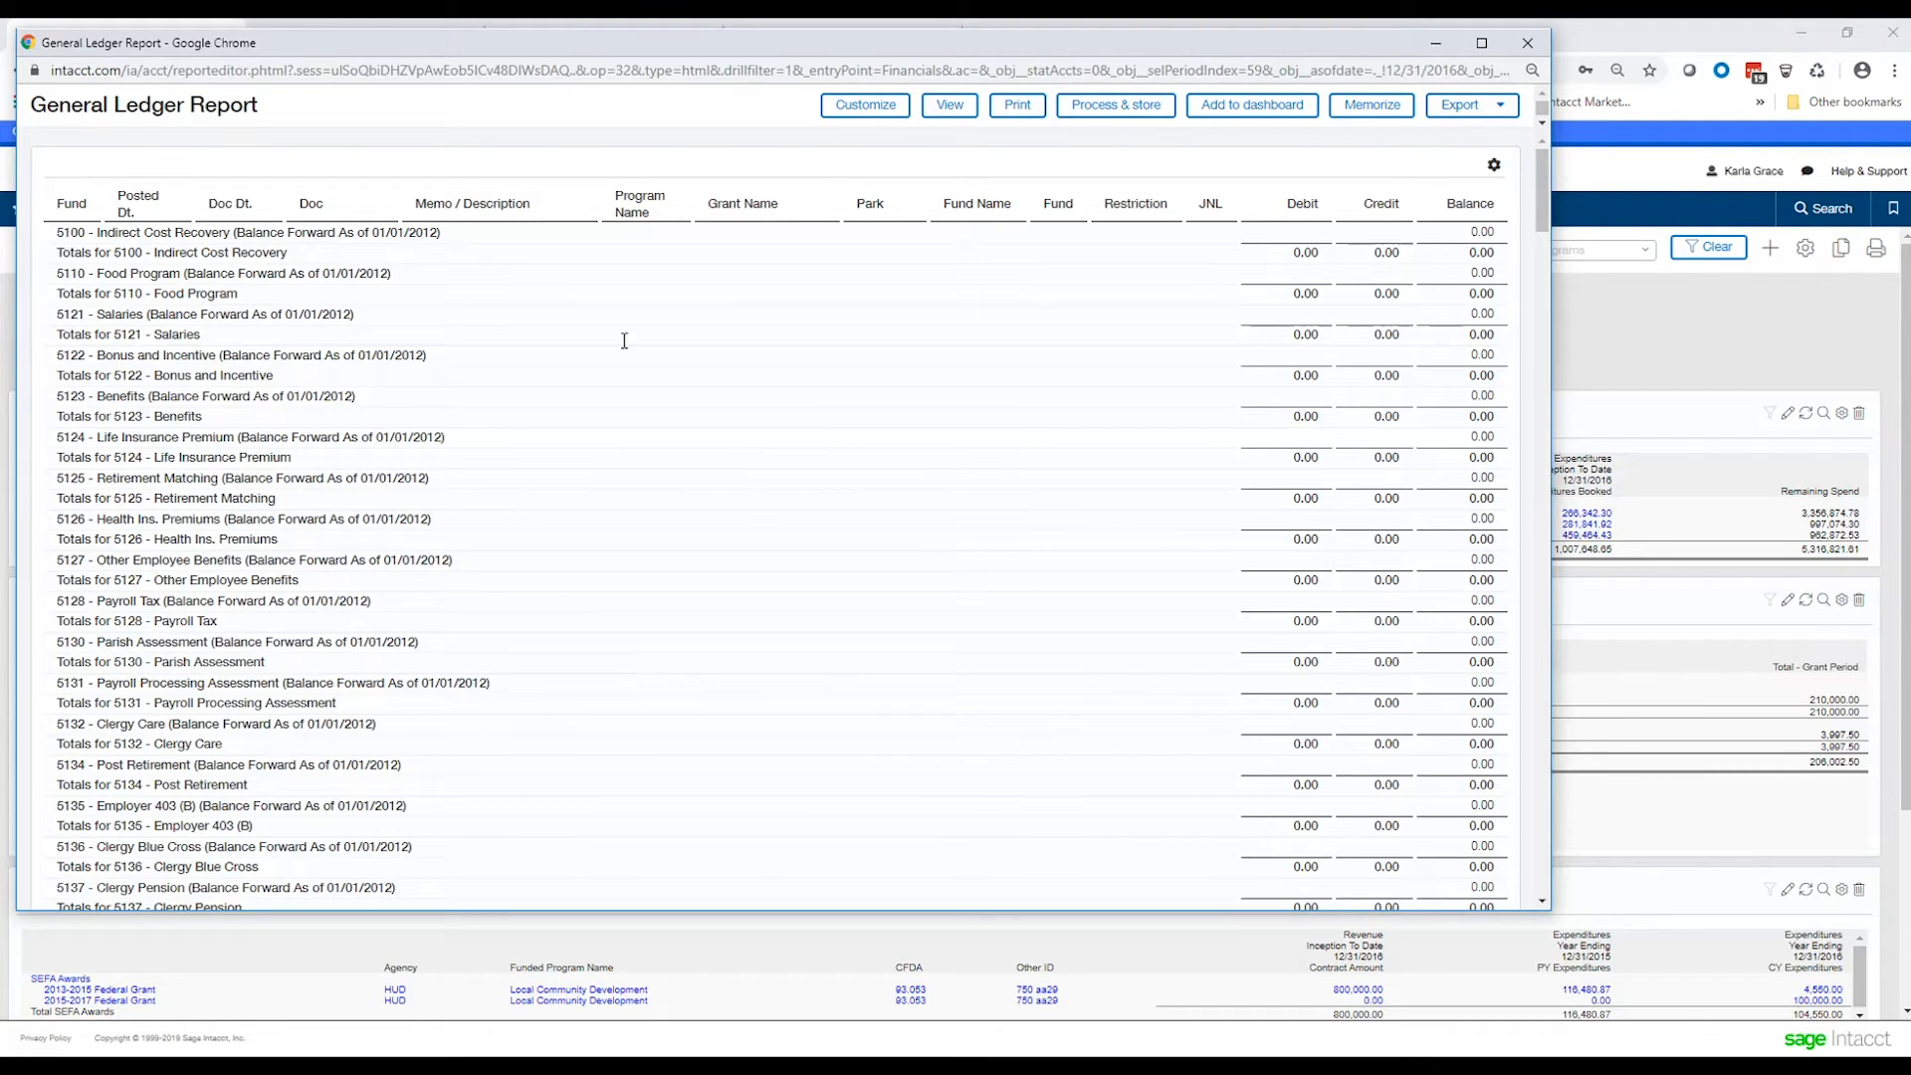
pyautogui.scroll(-6, 689, 535)
pyautogui.scroll(-4, 690, 539)
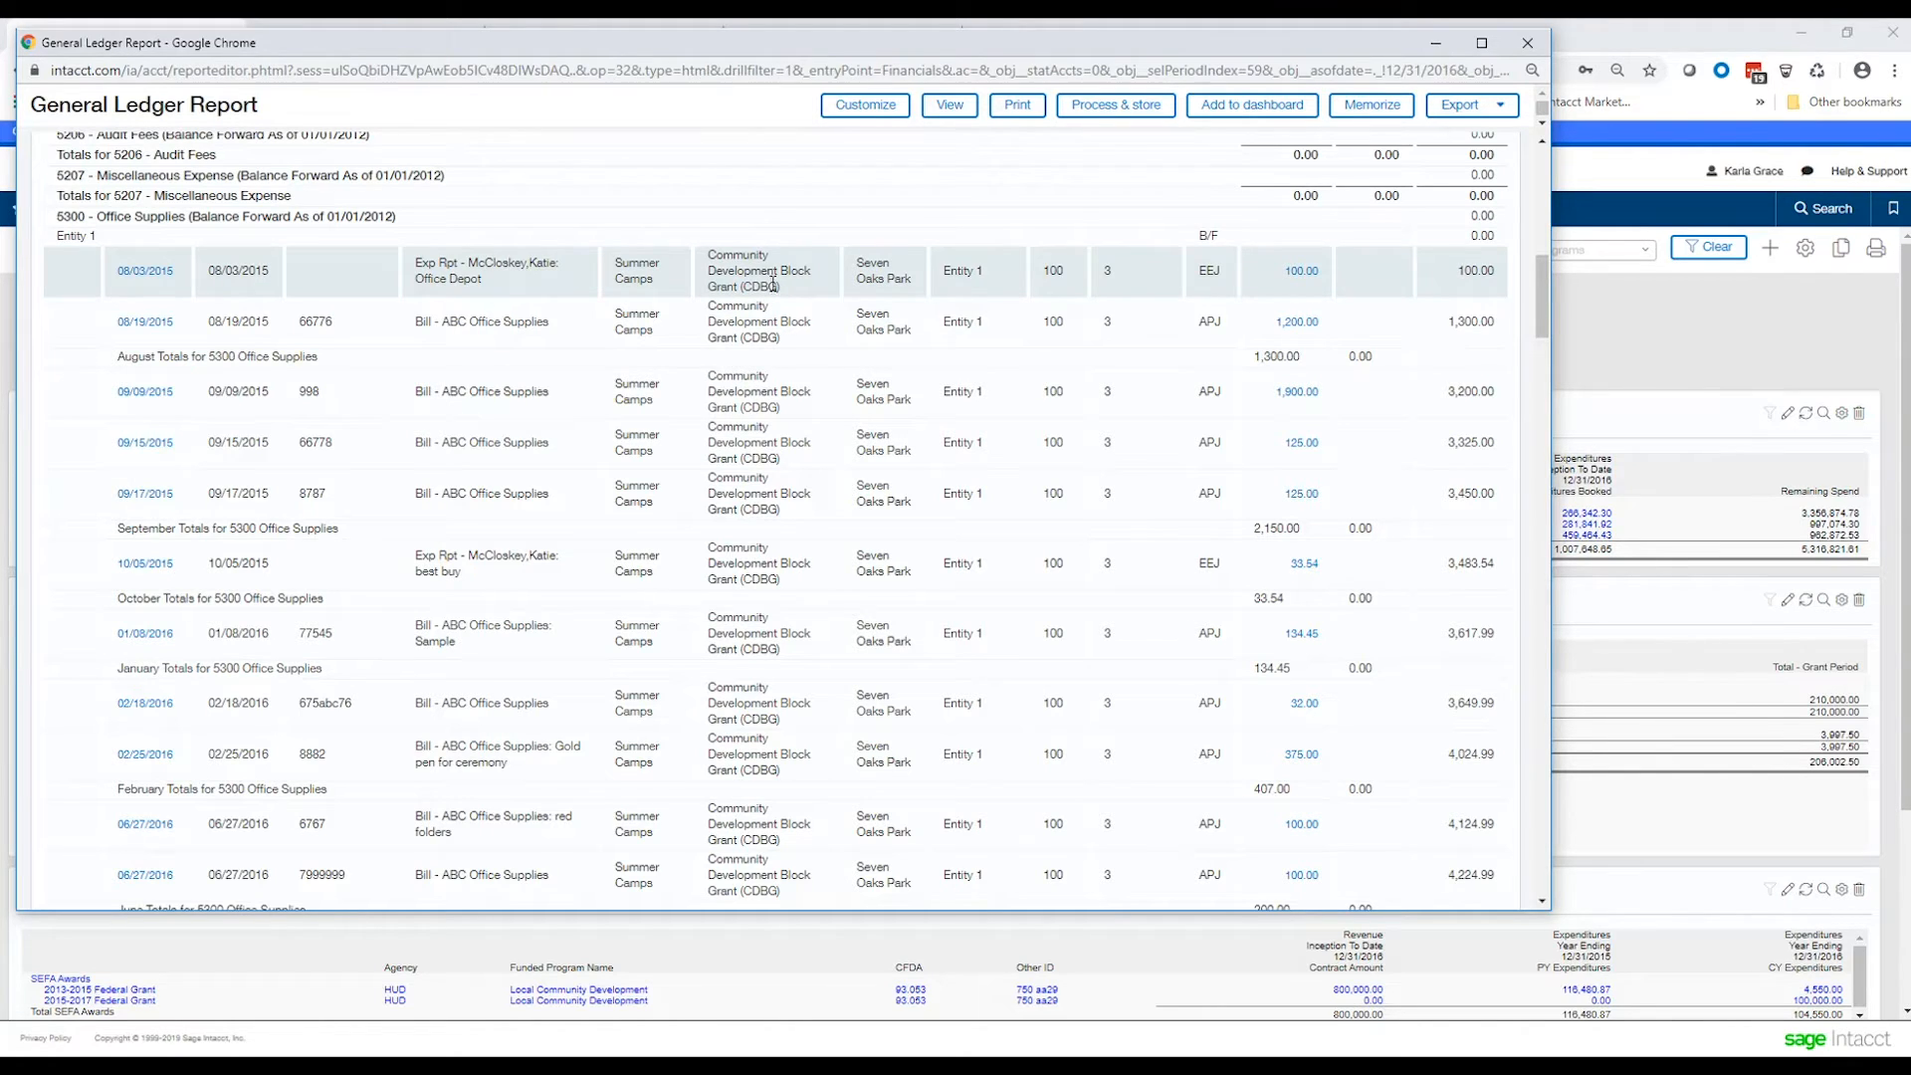
# Open the 09/15/2015 office supplies bill from the report, review its grant entry, and close the report window.
pyautogui.click(1302, 452)
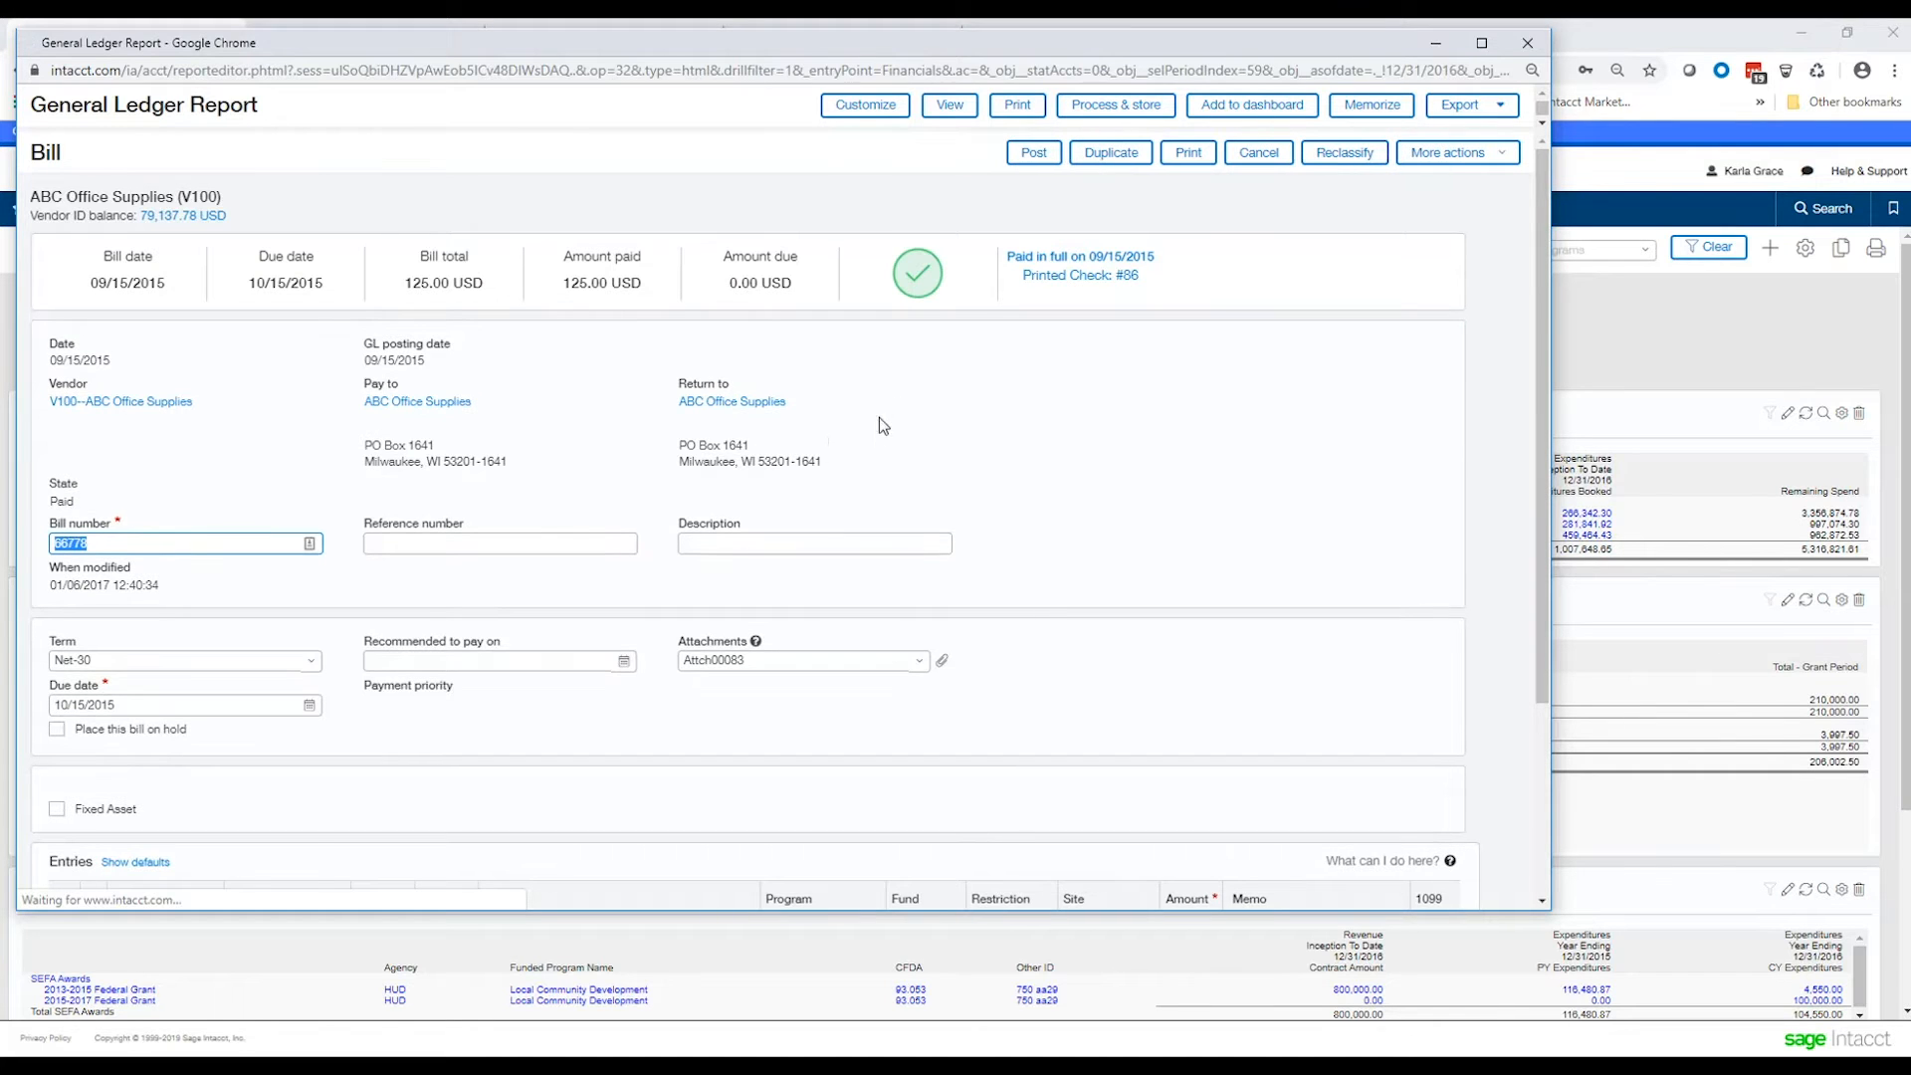
pyautogui.scroll(-3, 869, 440)
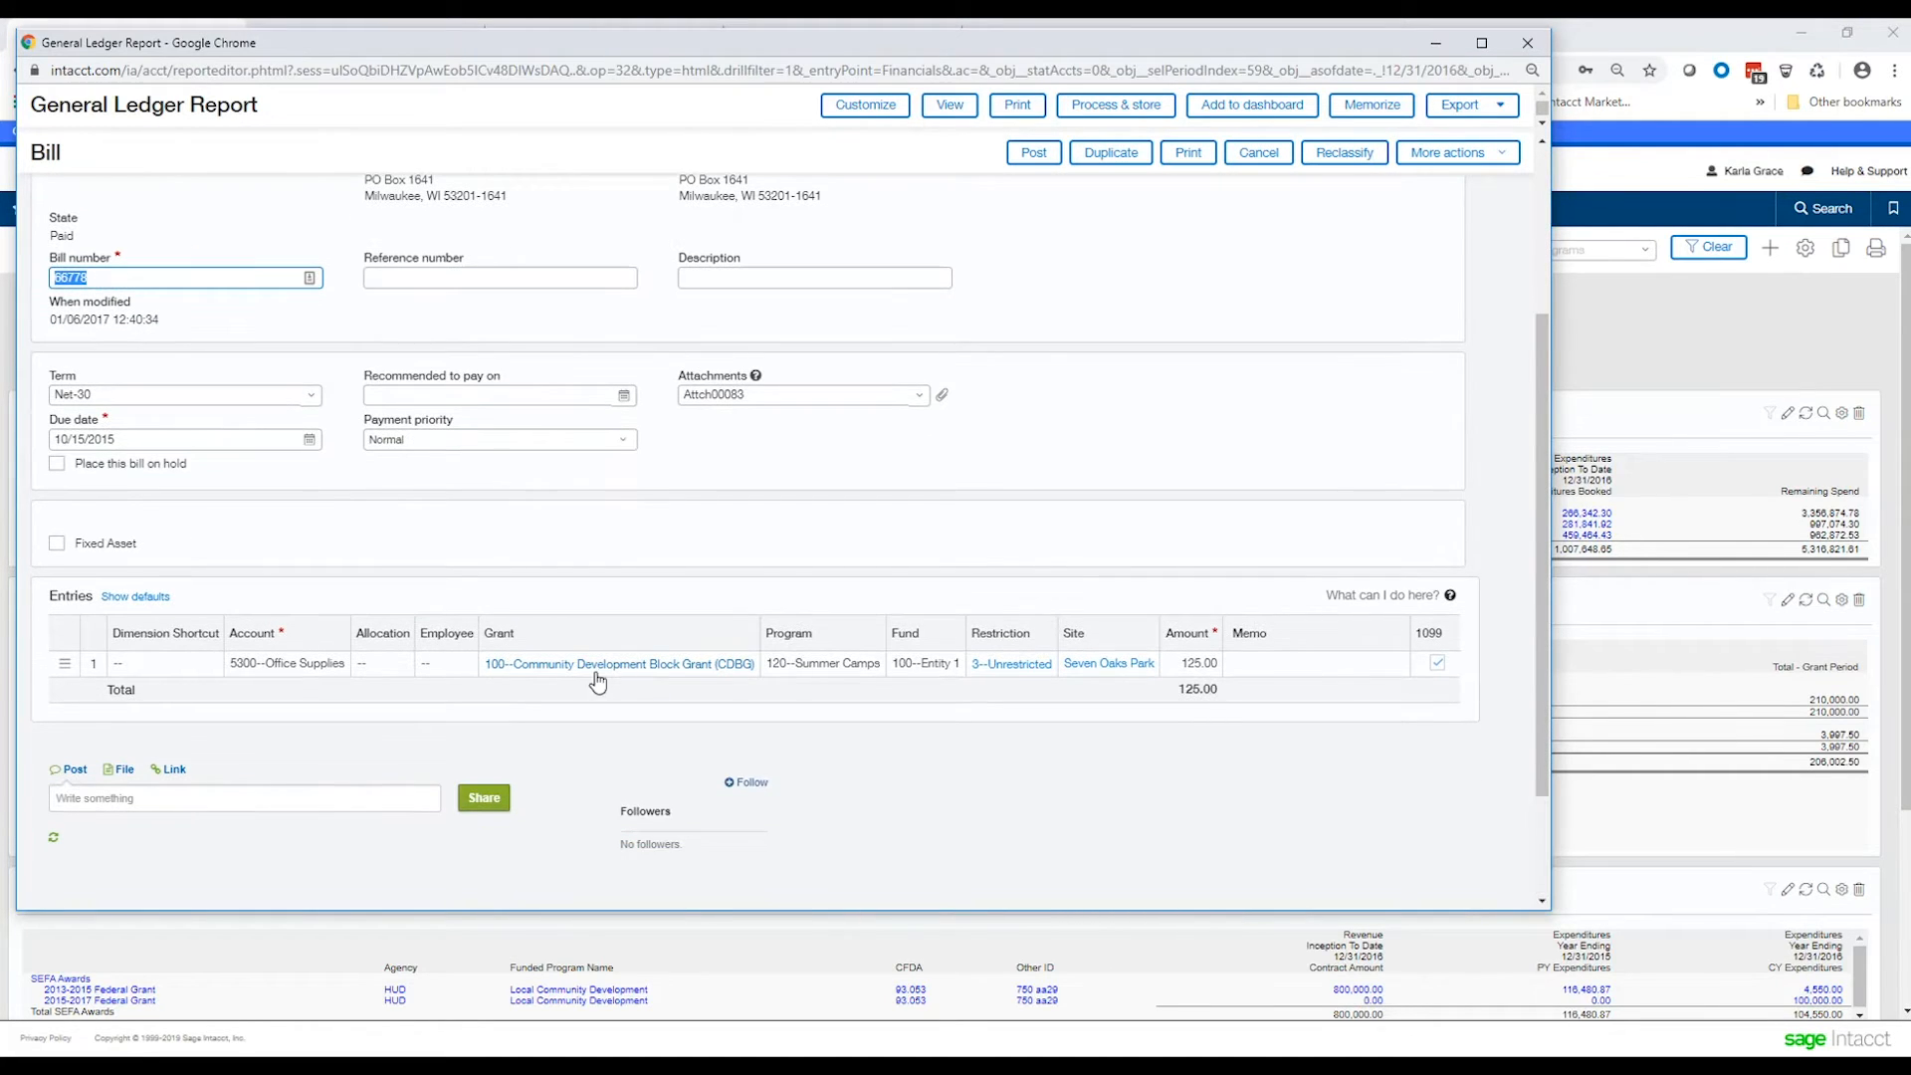
pyautogui.click(610, 665)
pyautogui.click(1527, 45)
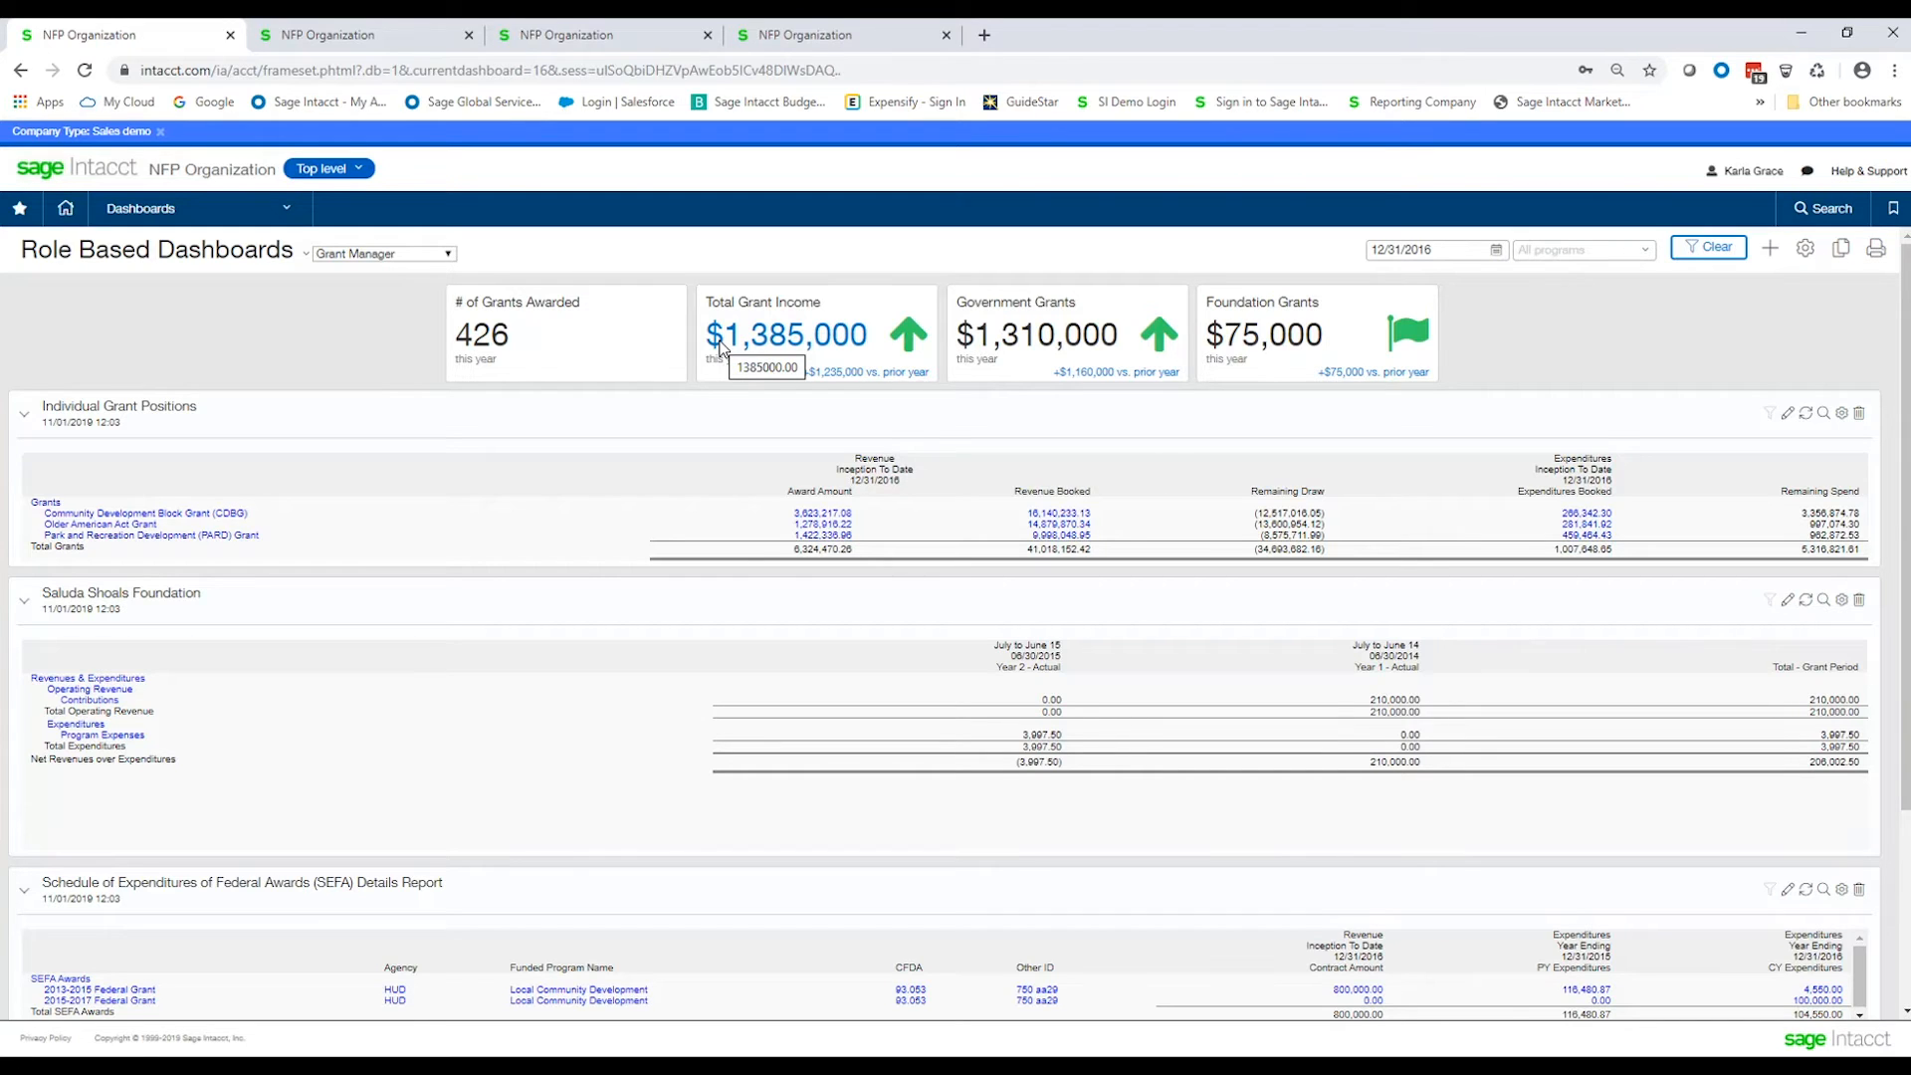
# Switch to the second tab and review the Sam's Club bill's entry line details.
pyautogui.click(334, 38)
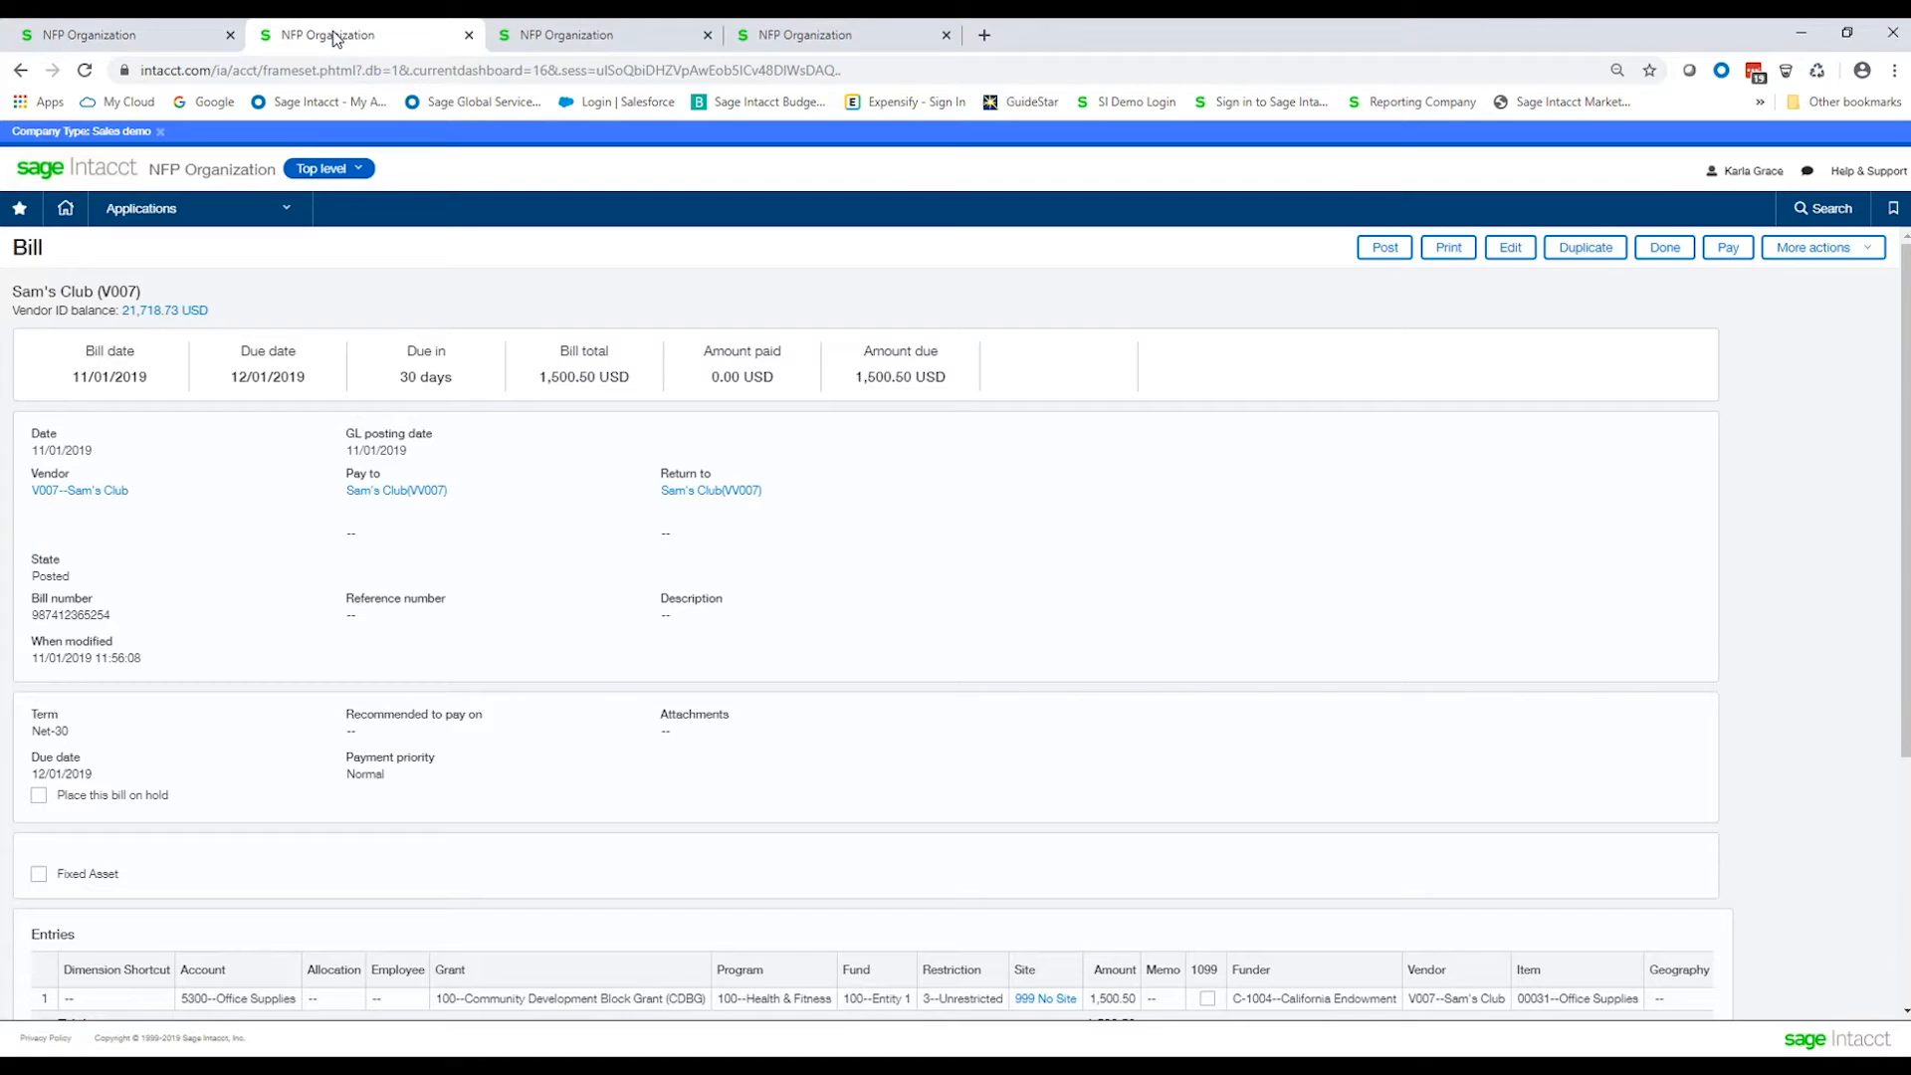
pyautogui.click(35, 255)
pyautogui.press('ctrl')
pyautogui.scroll(-1, 583, 715)
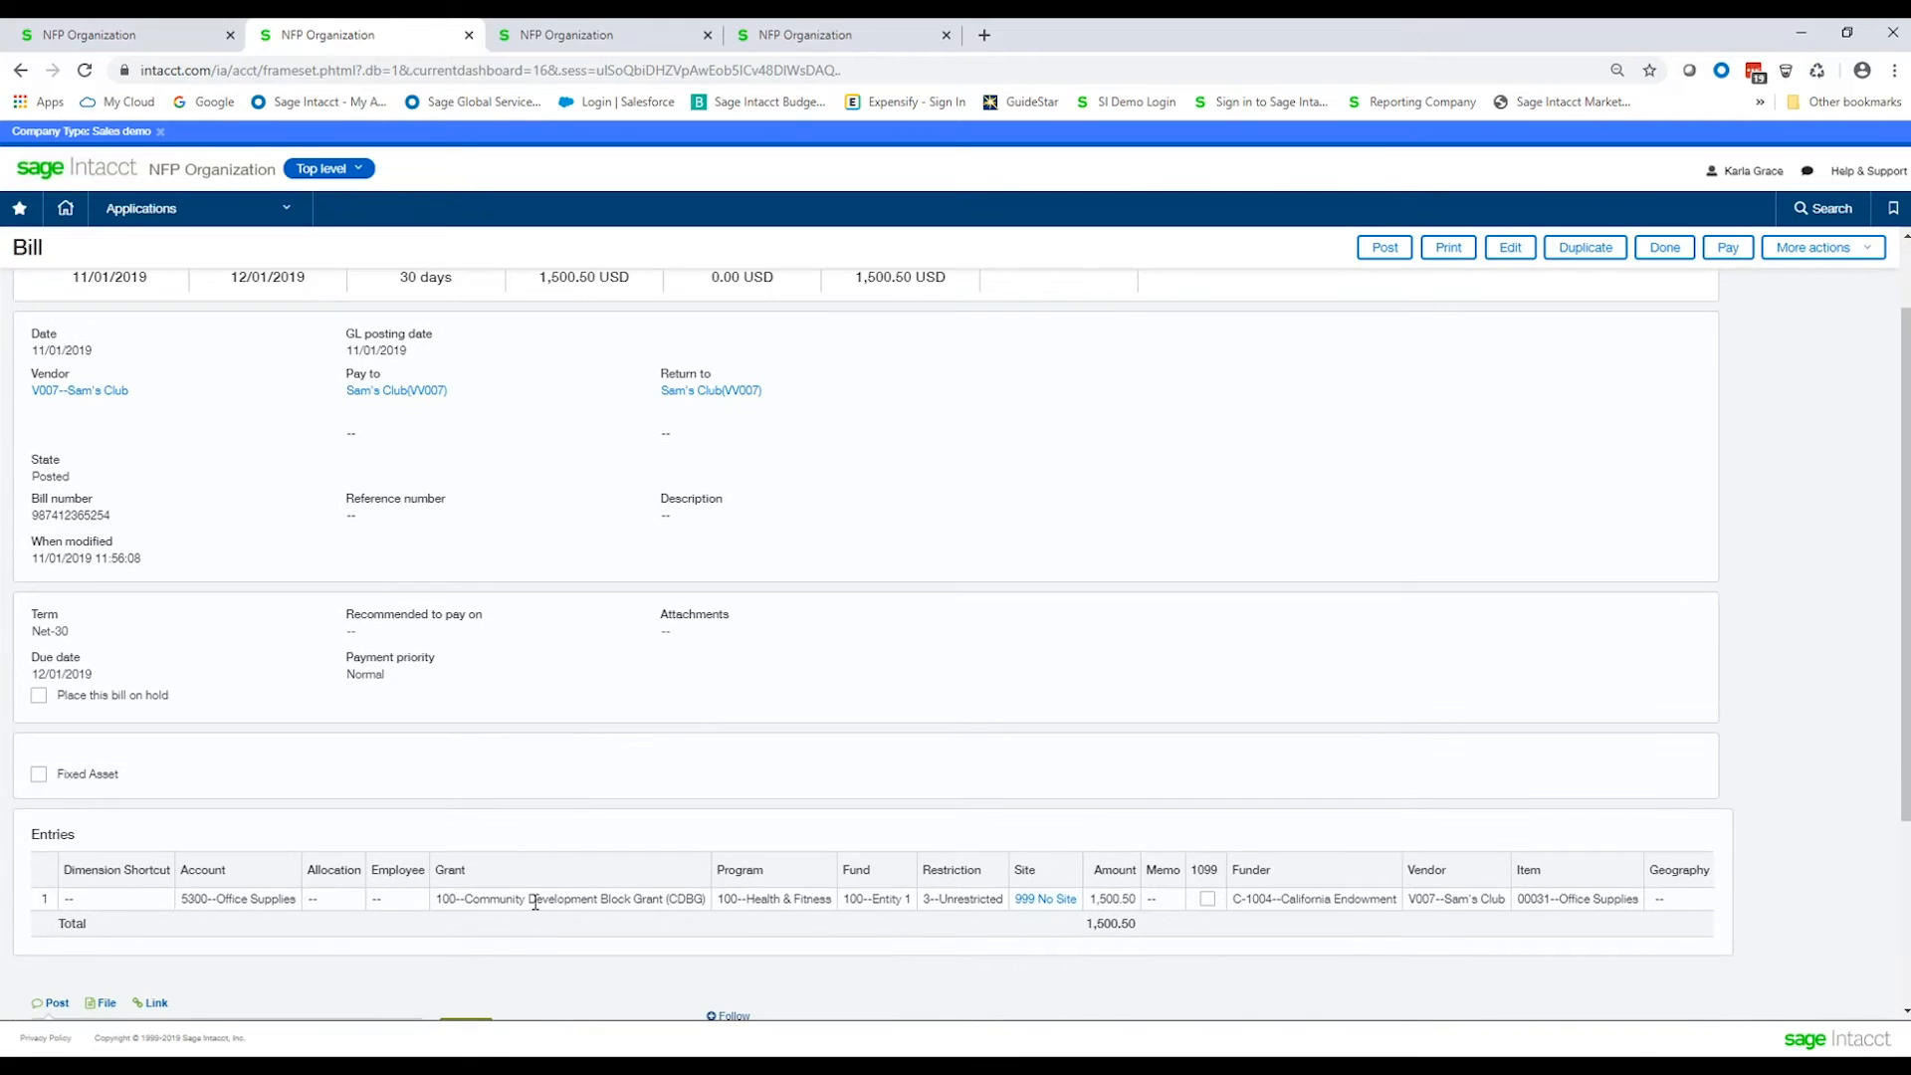
pyautogui.press('ctrl')
pyautogui.scroll(1, 549, 655)
pyautogui.scroll(-3, 848, 789)
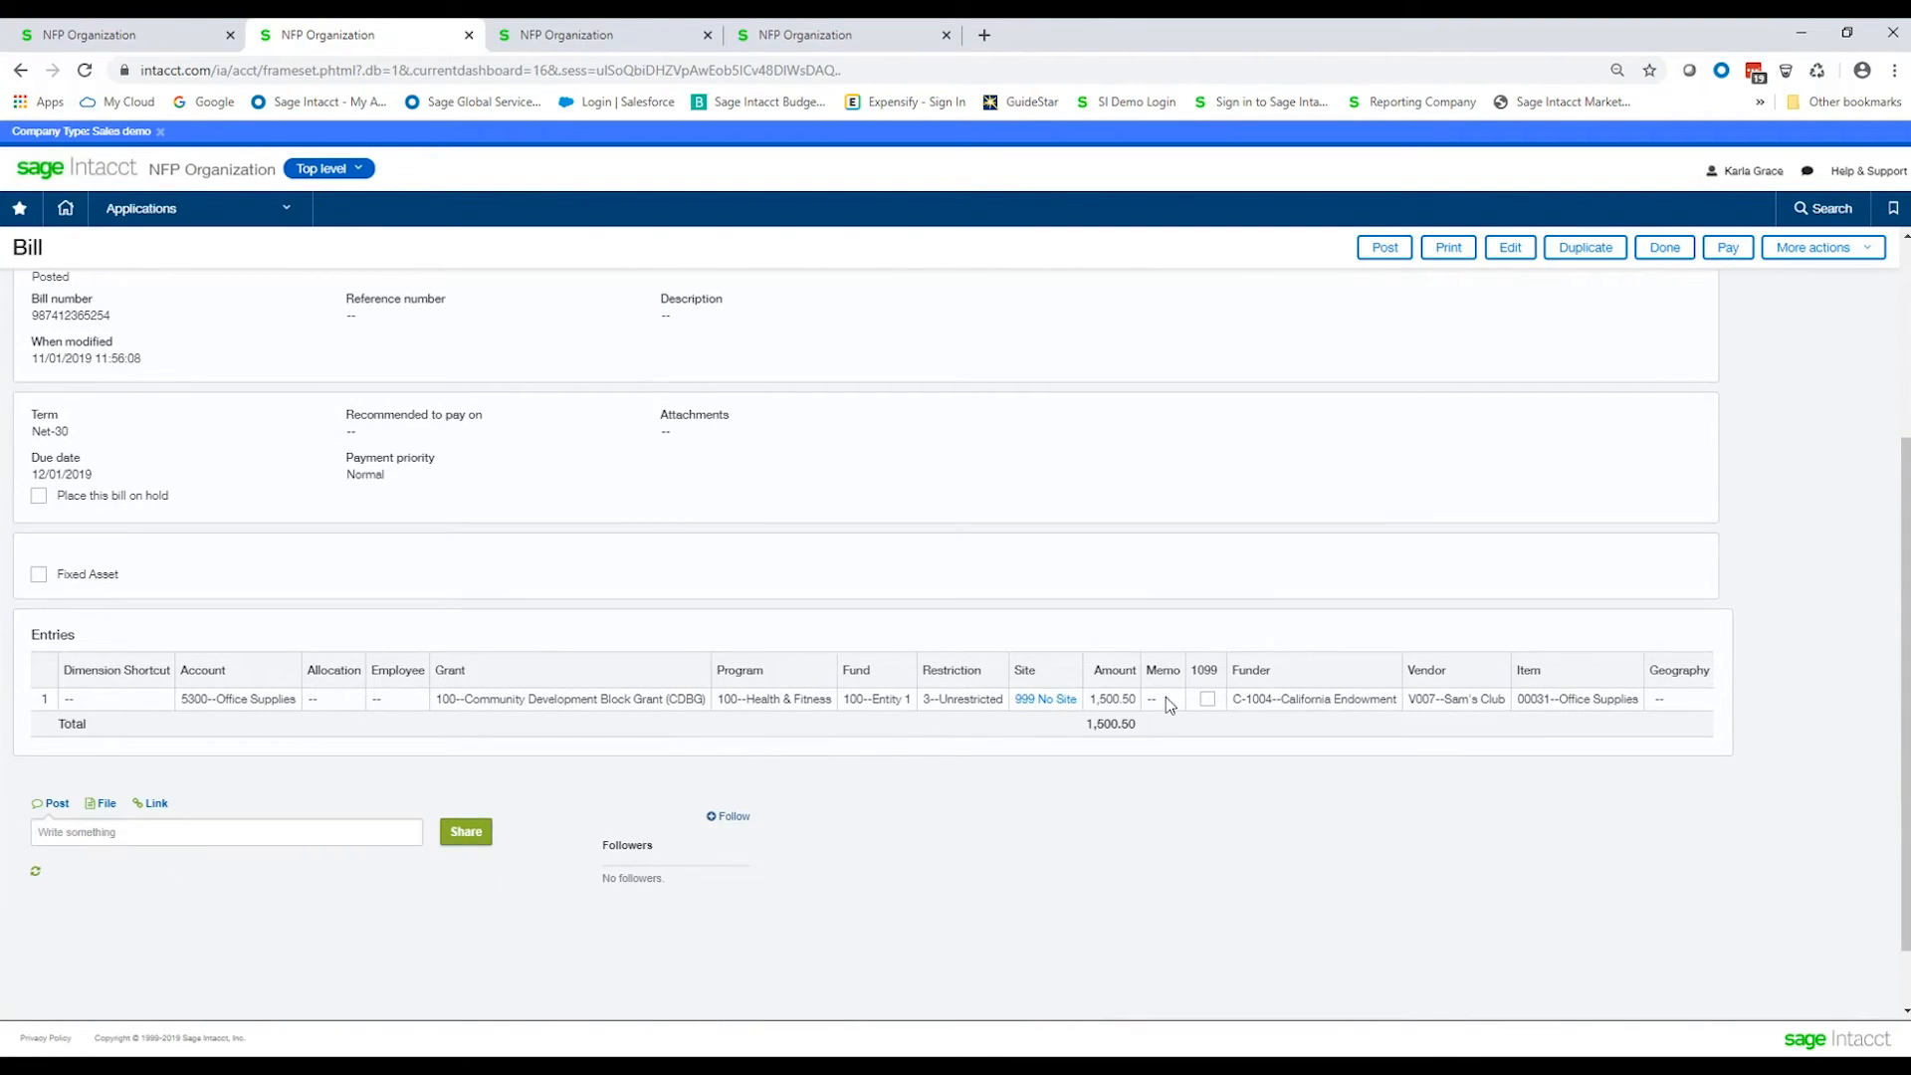
pyautogui.moveTo(1167, 696)
pyautogui.click(911, 724)
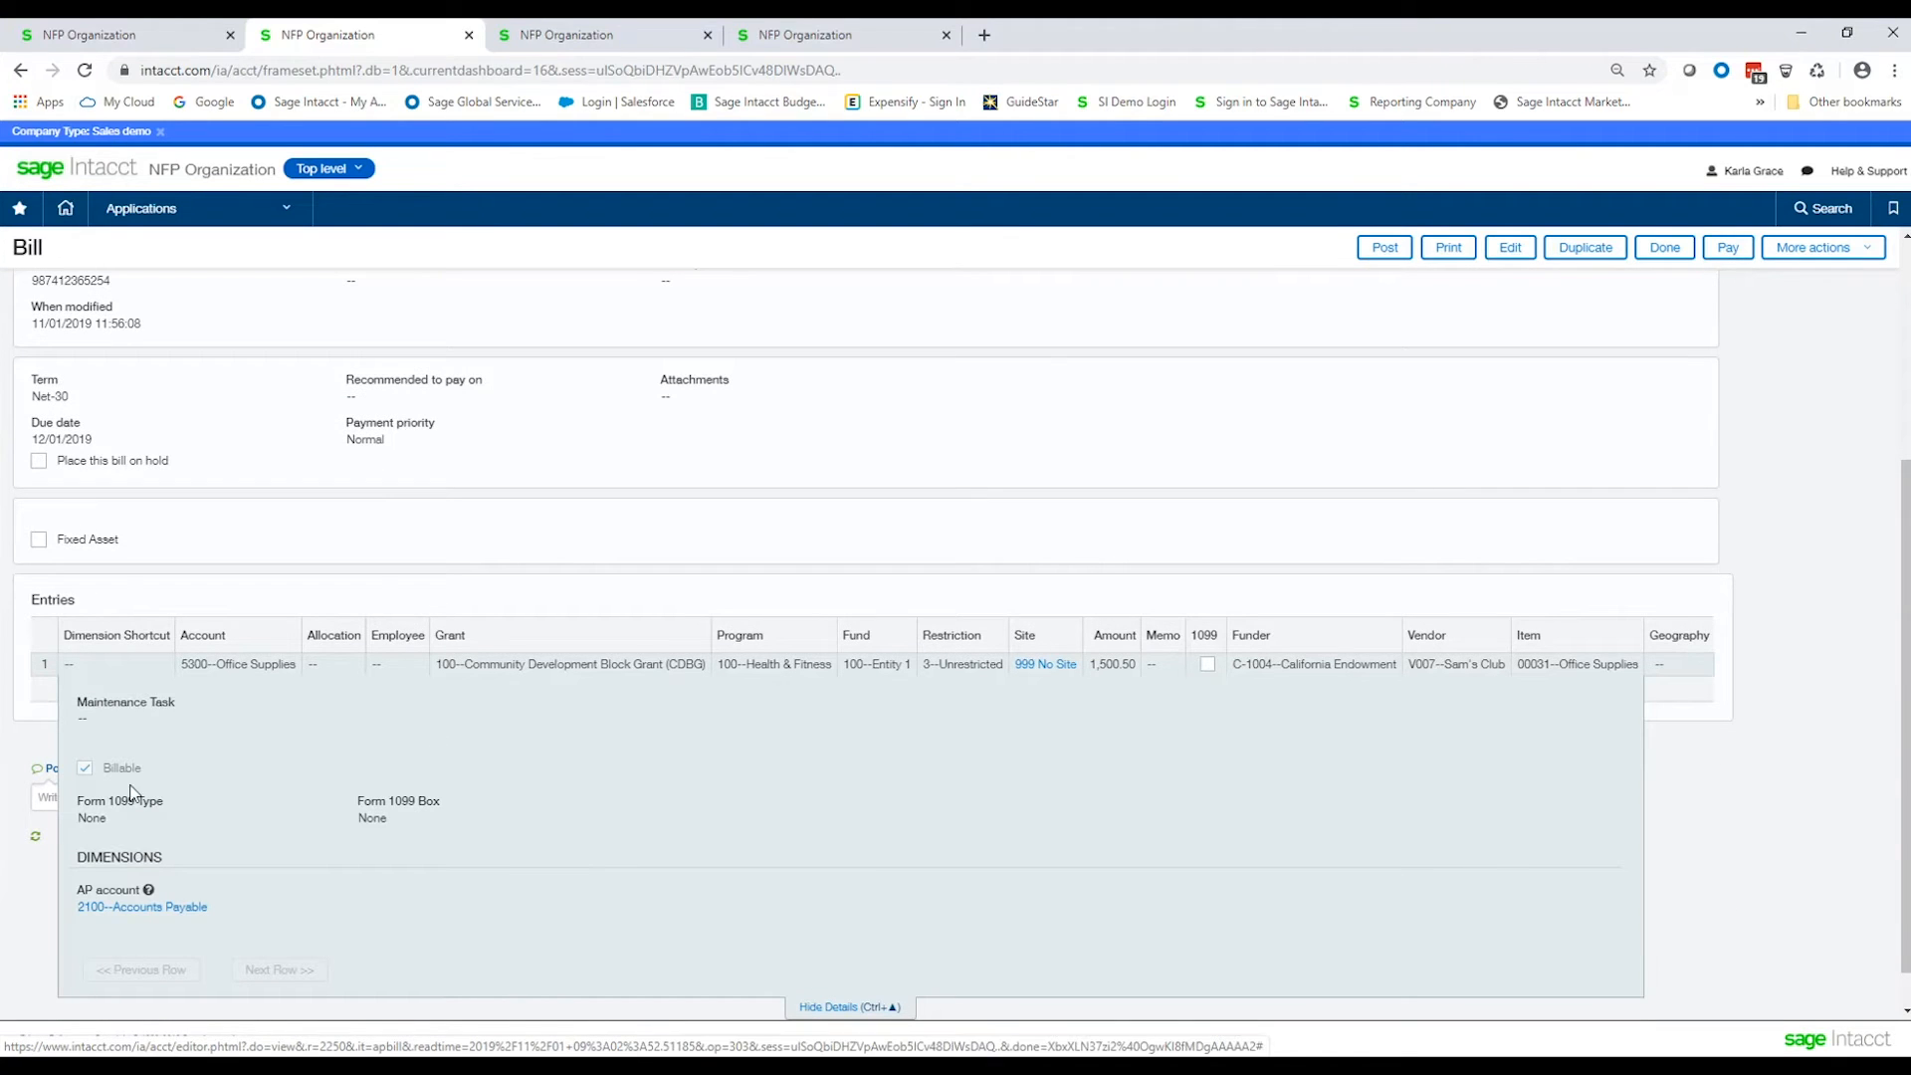
pyautogui.press('ctrl')
# Switch to the third tab to review the approved billable grant timesheet.
pyautogui.click(600, 40)
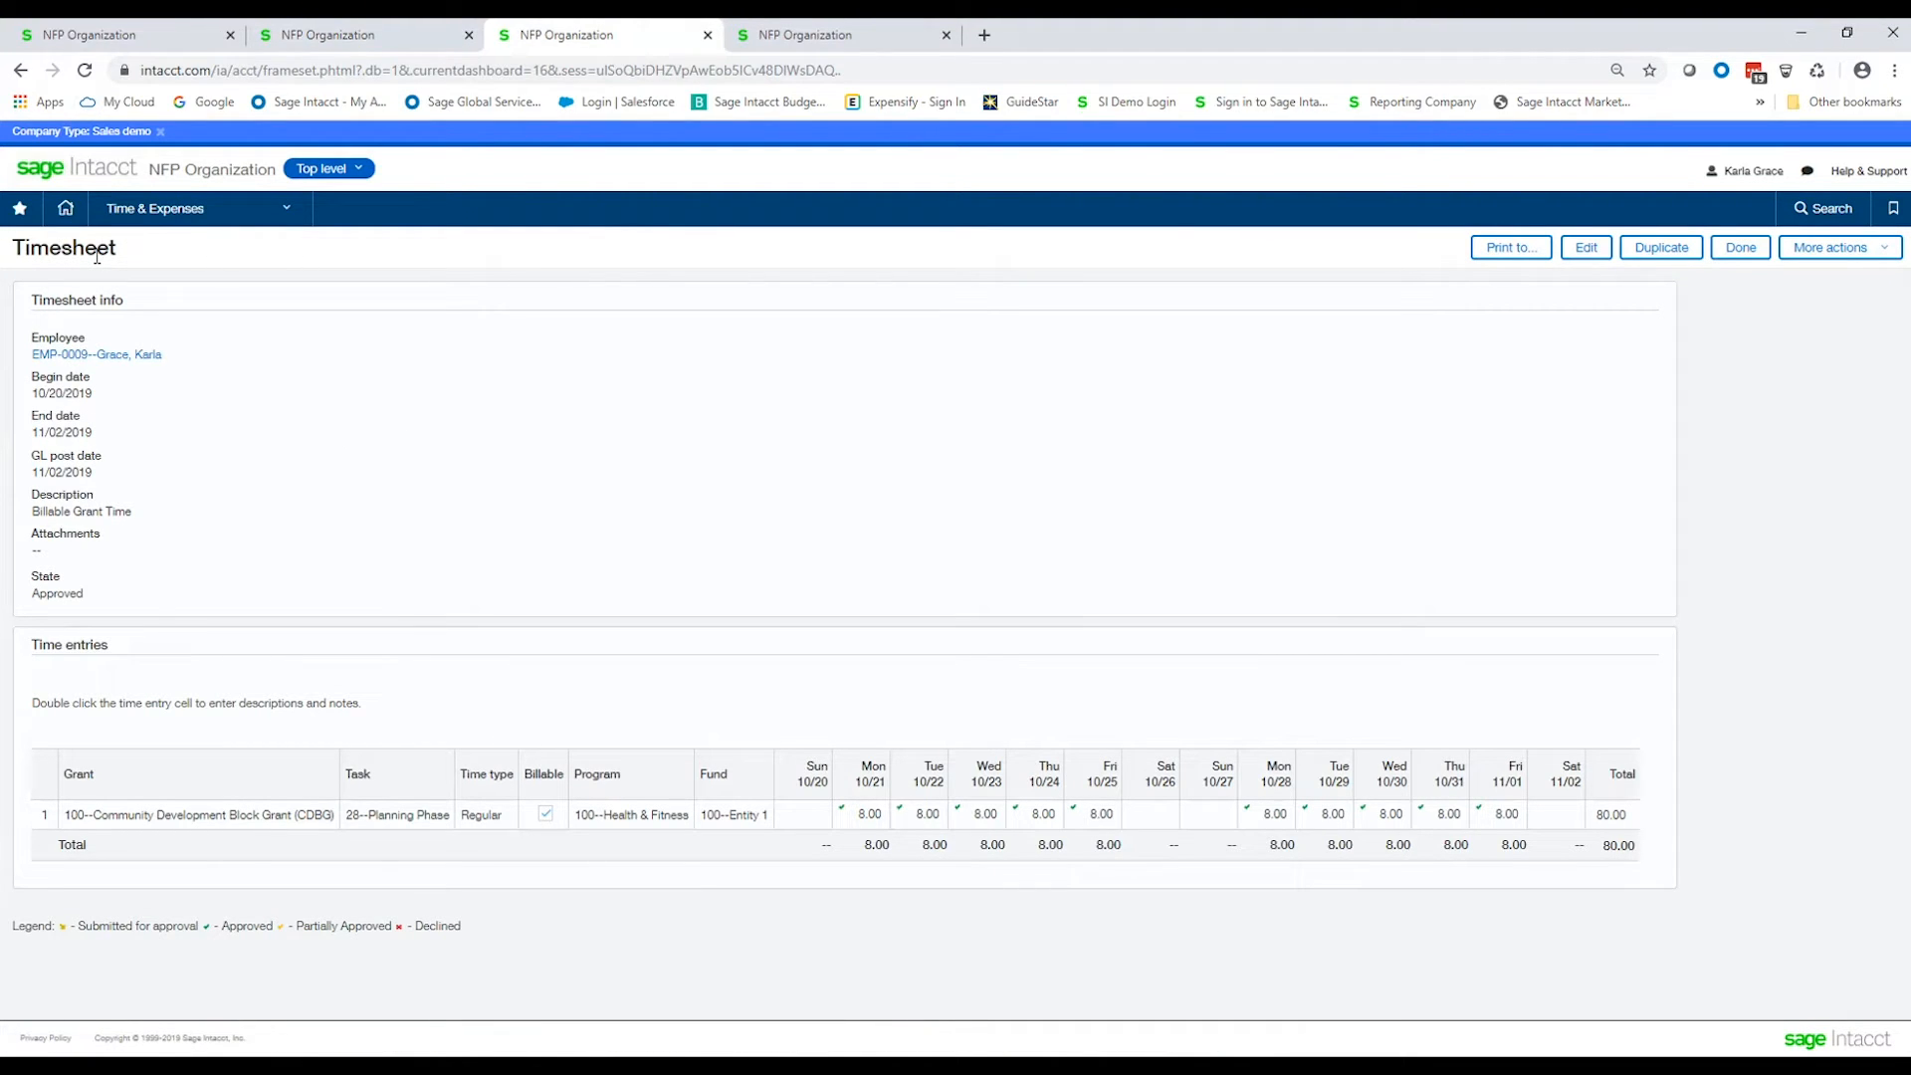
pyautogui.press('ctrl')
pyautogui.press('ctrl')
# Set up invoice generation to invoice by grant for 100--Community Development Block Grant (CDBG).
pyautogui.click(824, 46)
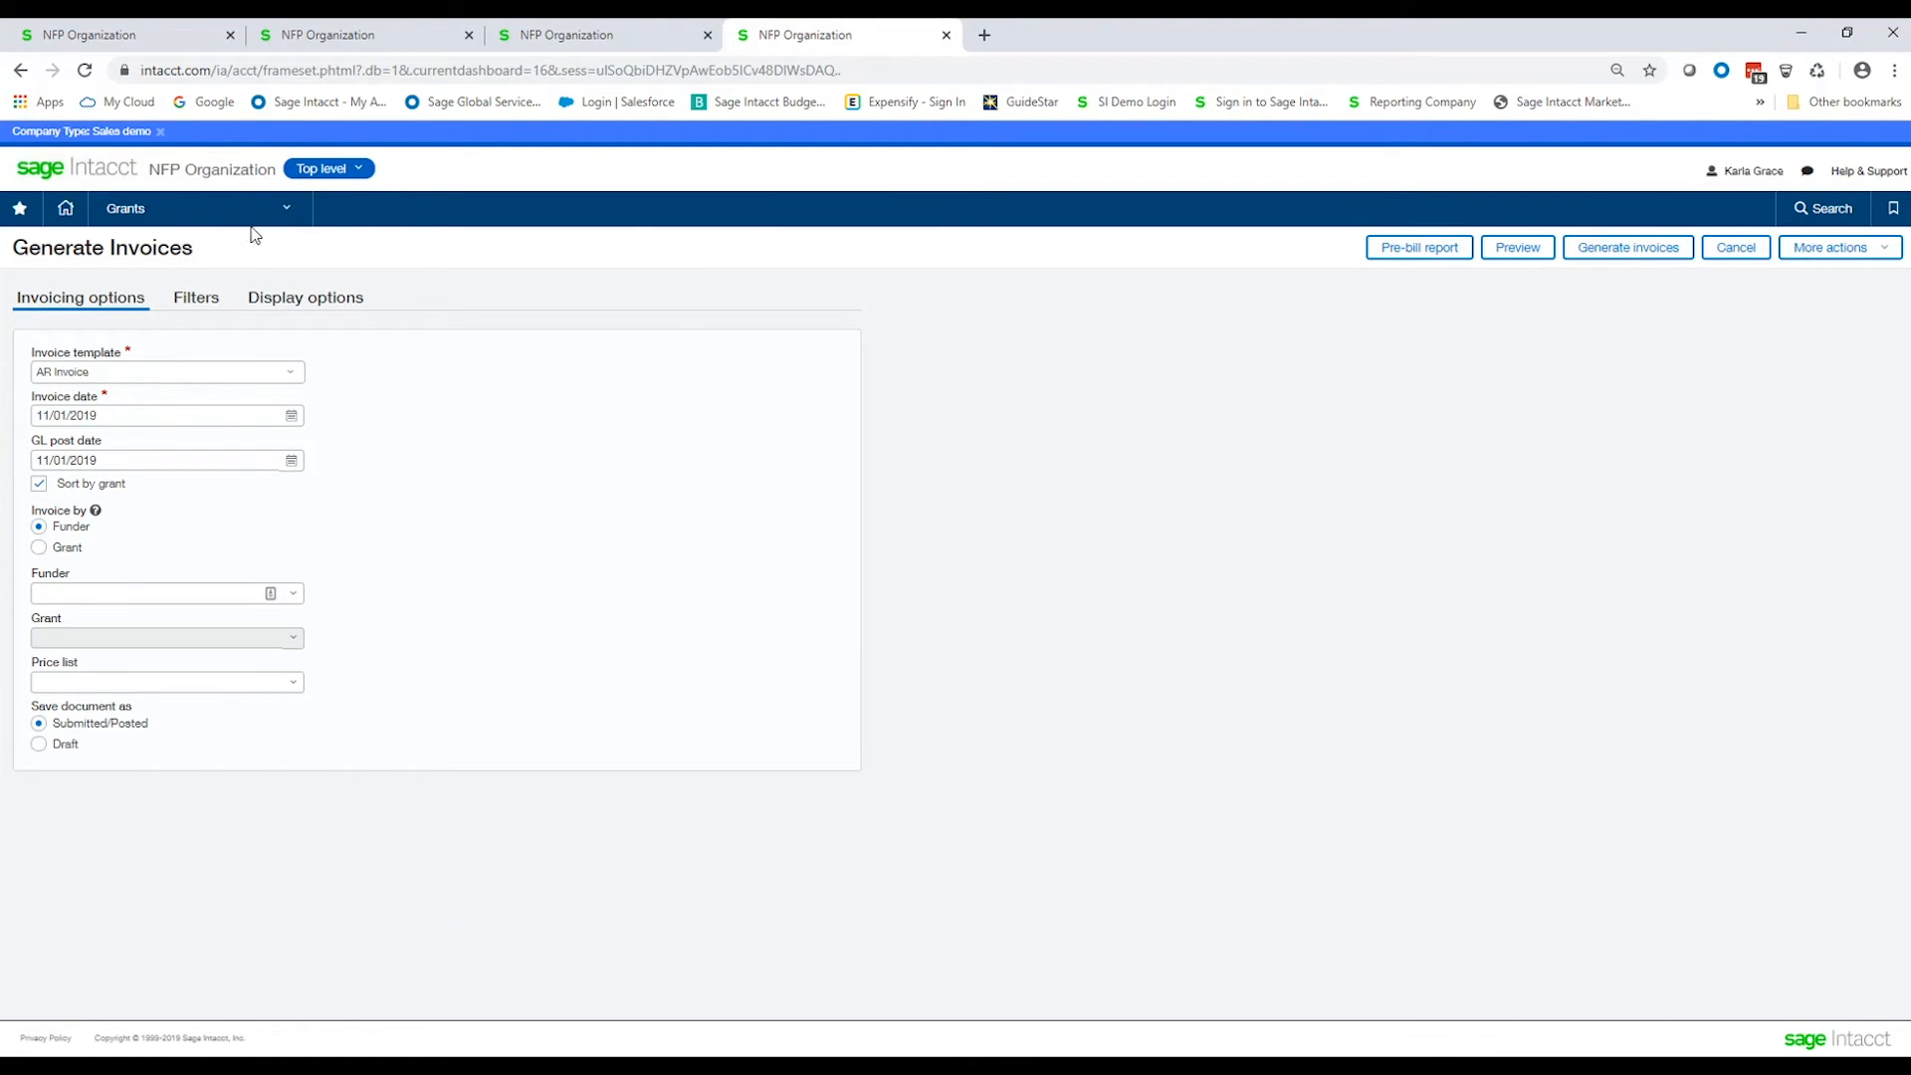
pyautogui.click(285, 214)
pyautogui.click(1623, 256)
pyautogui.click(39, 552)
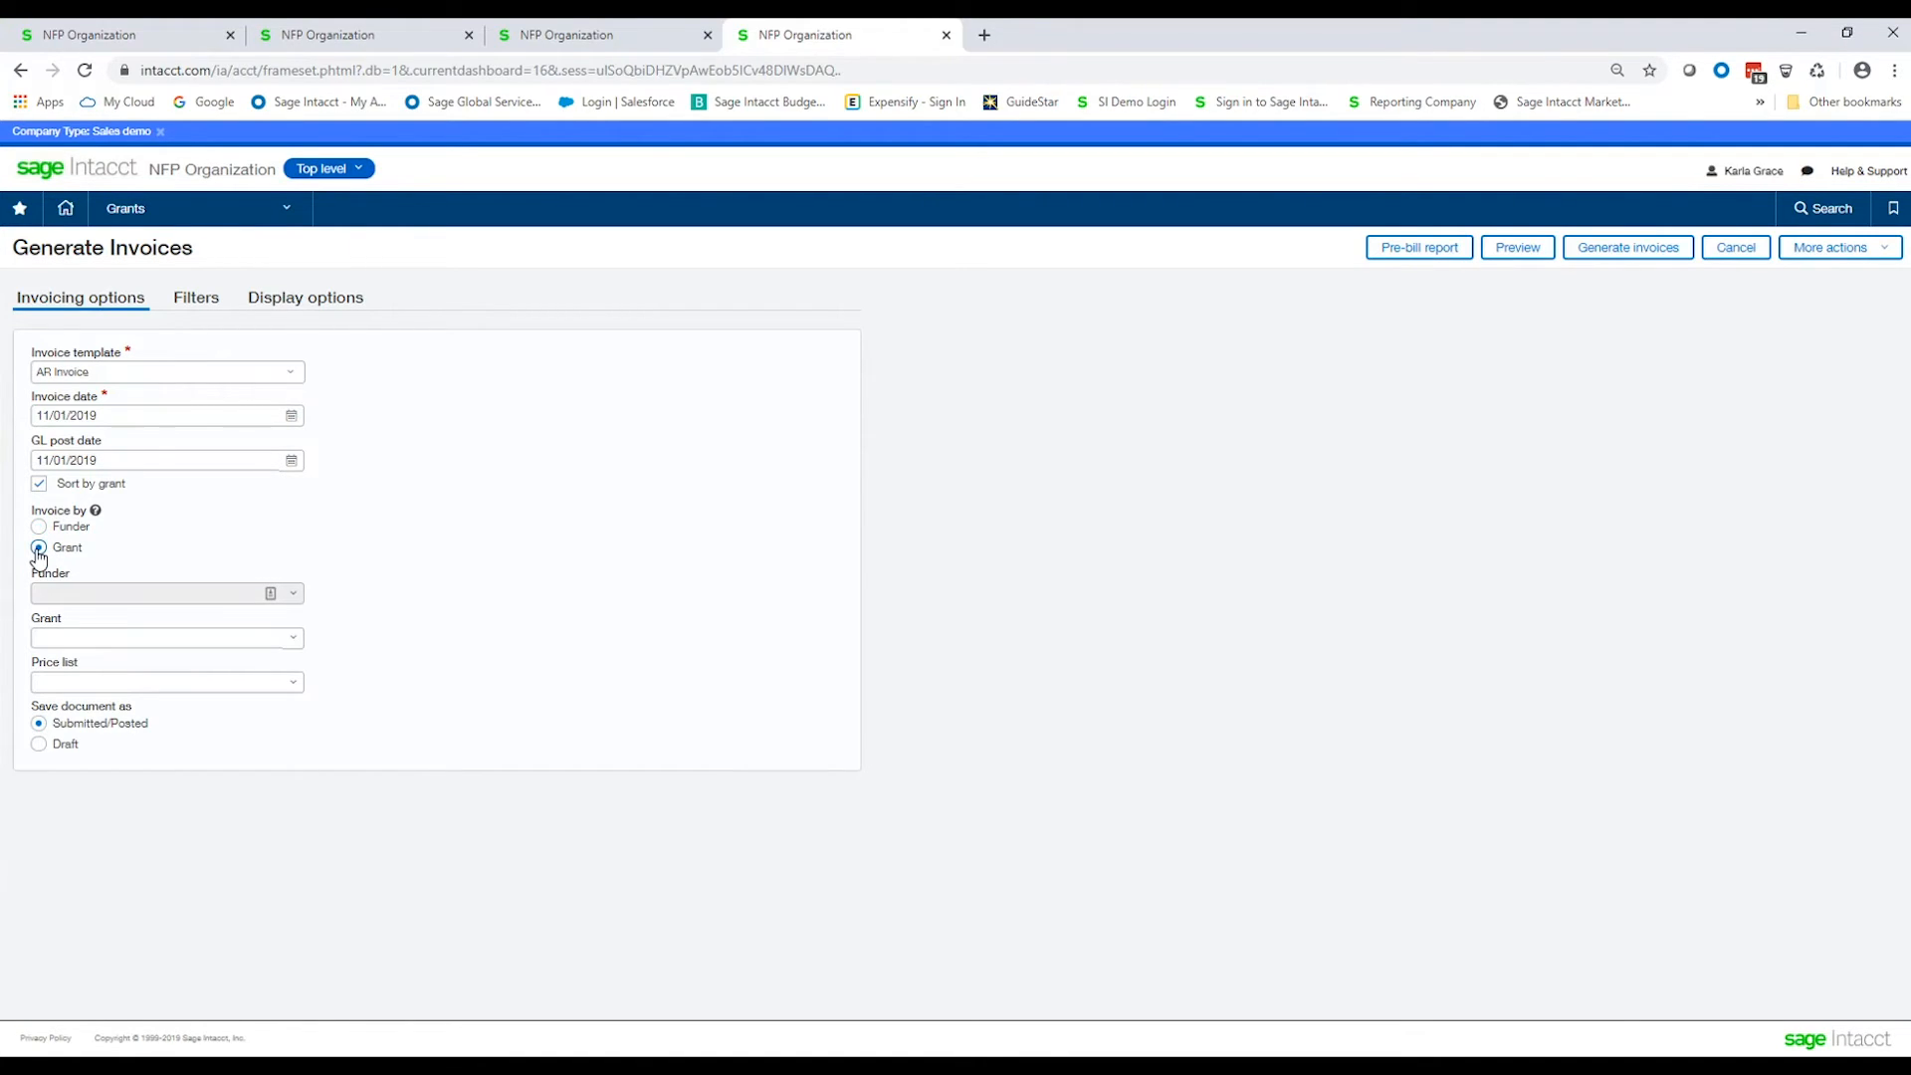
pyautogui.click(293, 640)
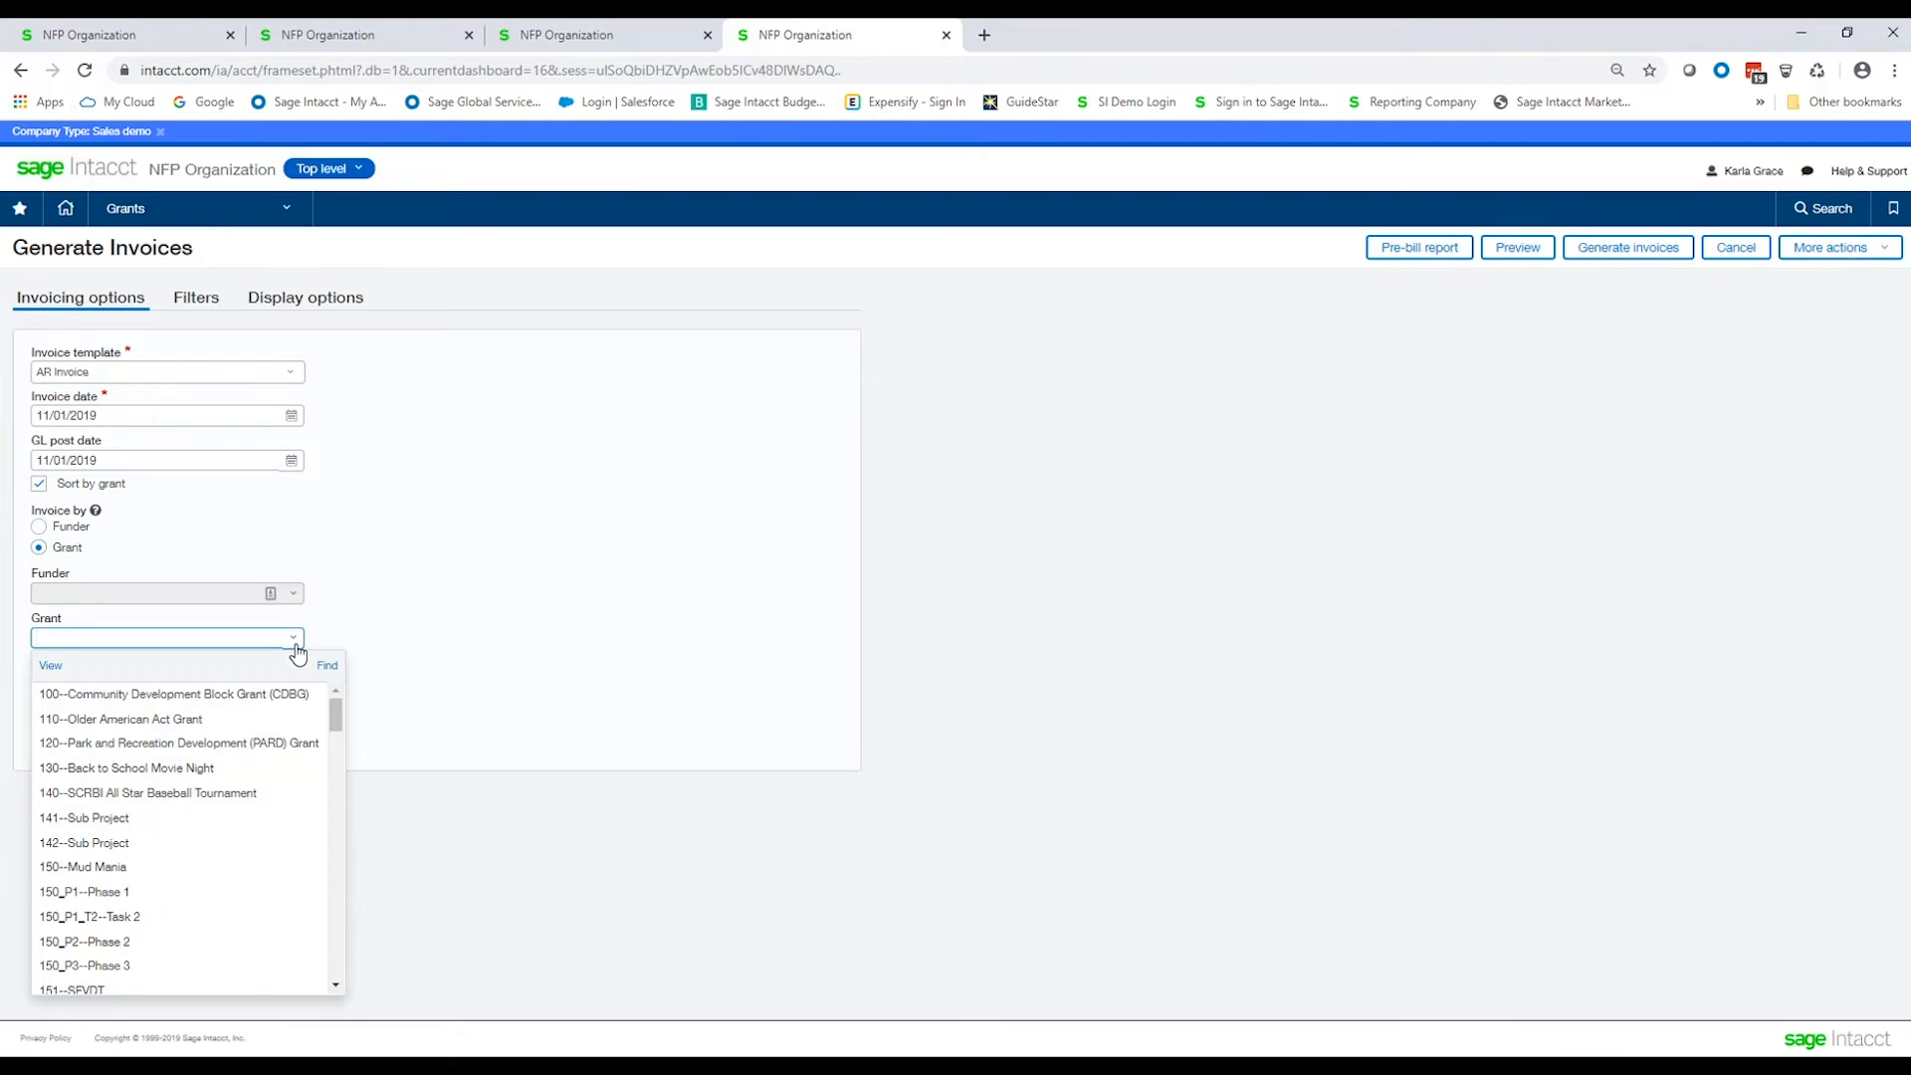
pyautogui.click(224, 694)
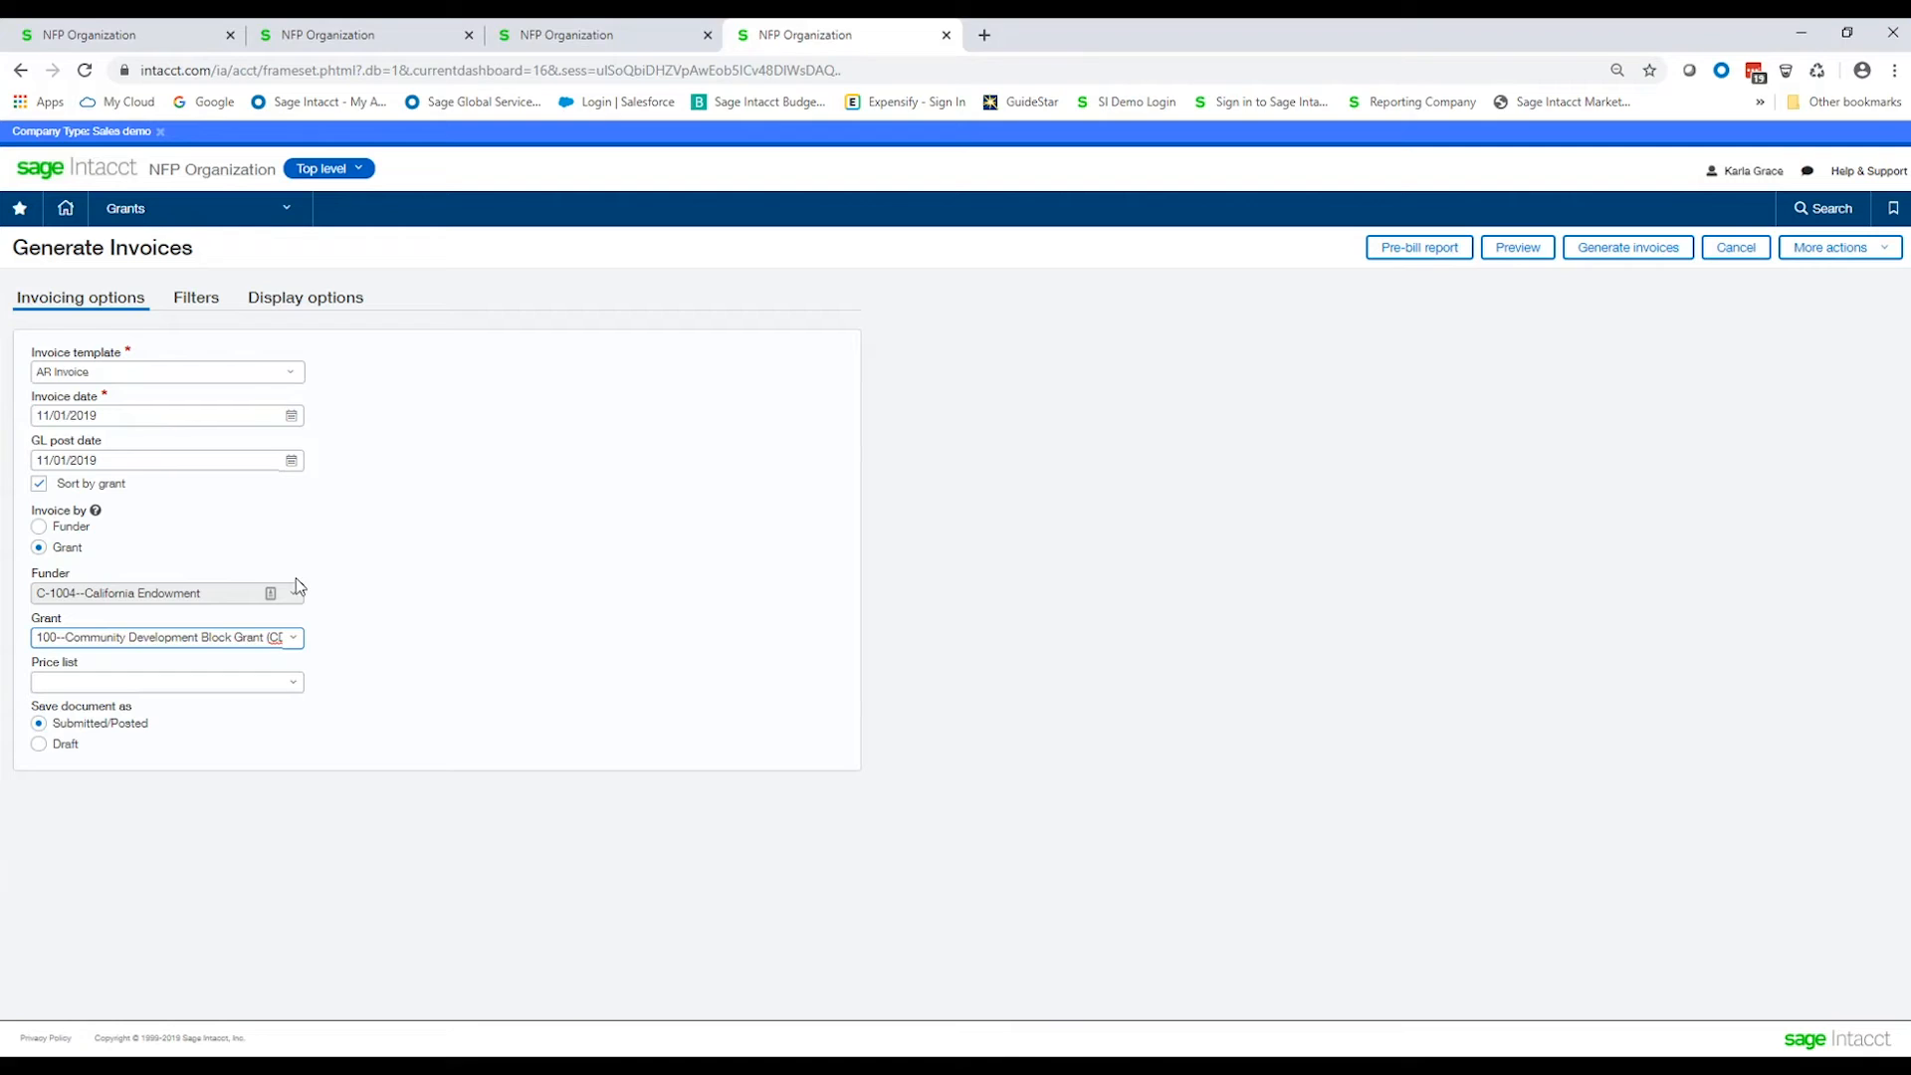
# Set the invoice date to 10/31/2019.
pyautogui.click(96, 420)
pyautogui.click(109, 414)
pyautogui.write('103119')
pyautogui.press('Tab')
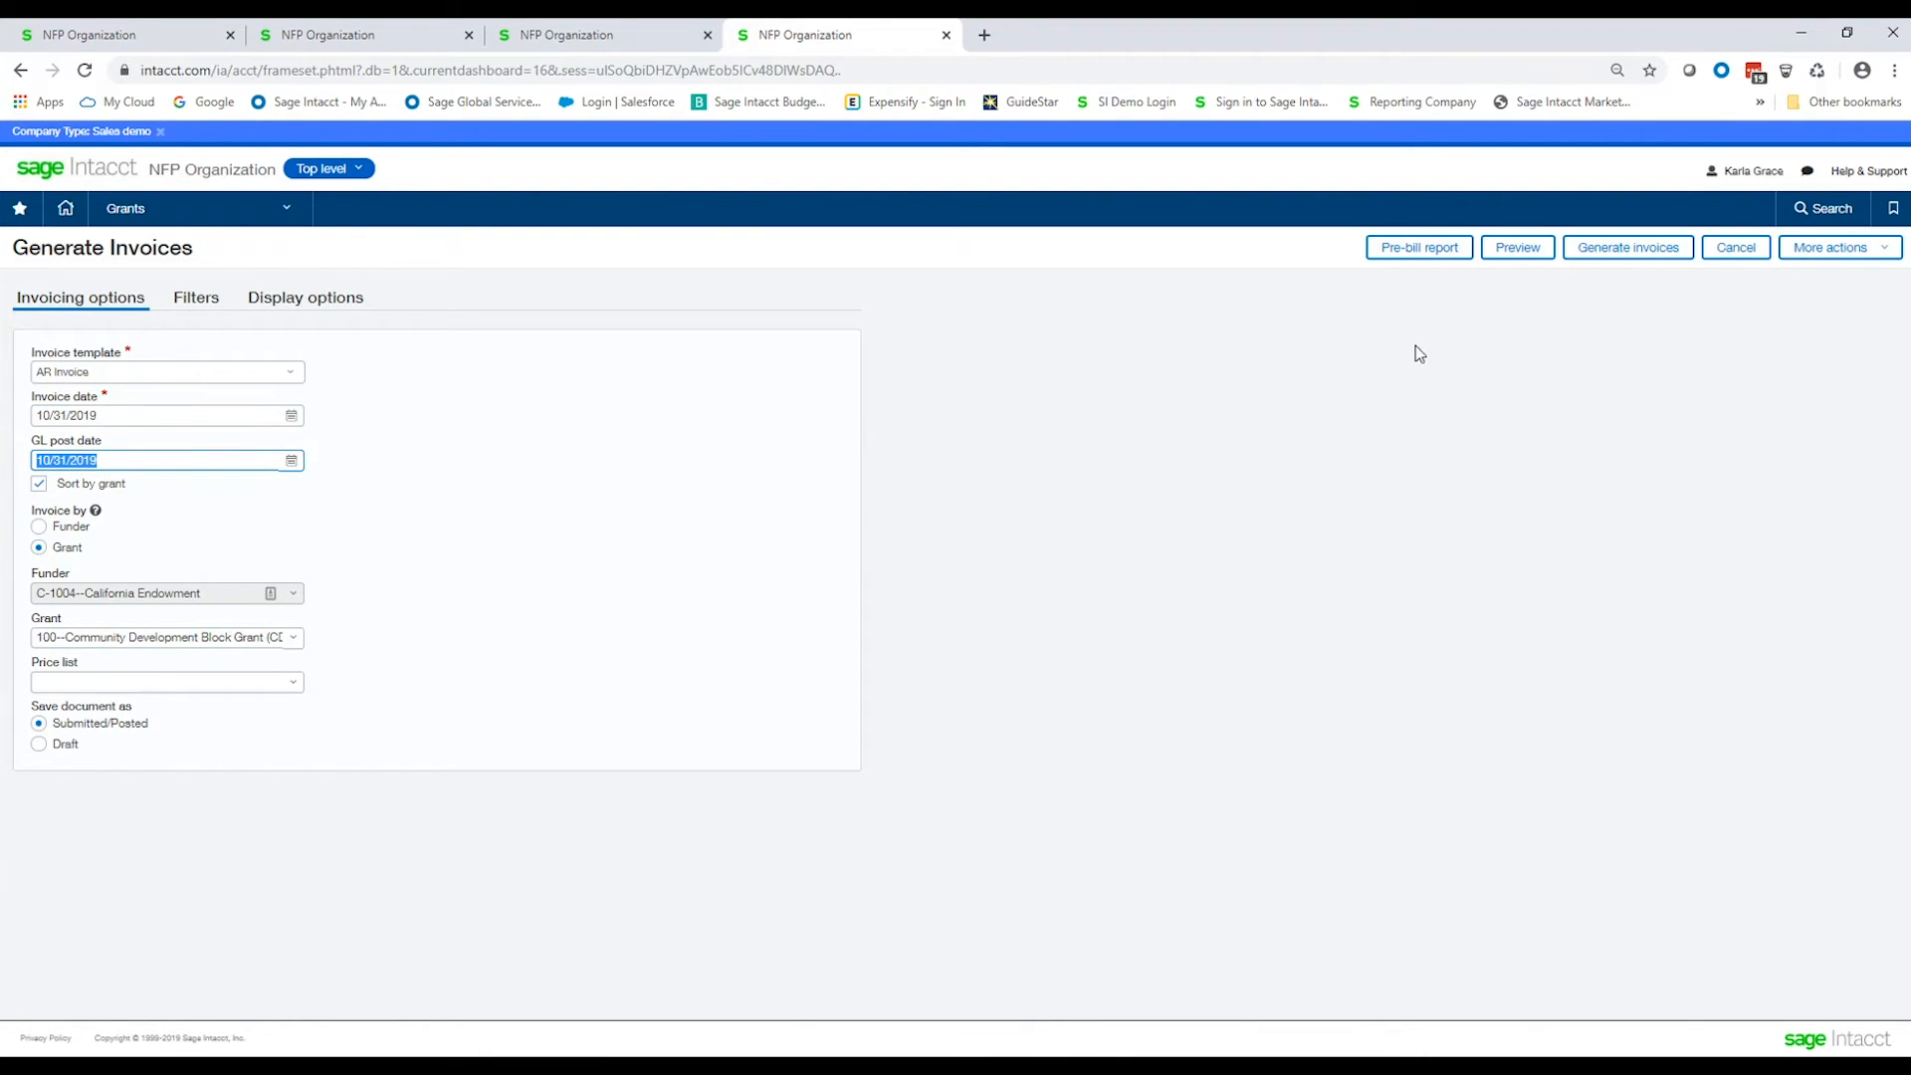
# Preview the invoice and review its timesheet and accounts payable entries.
pyautogui.click(1514, 255)
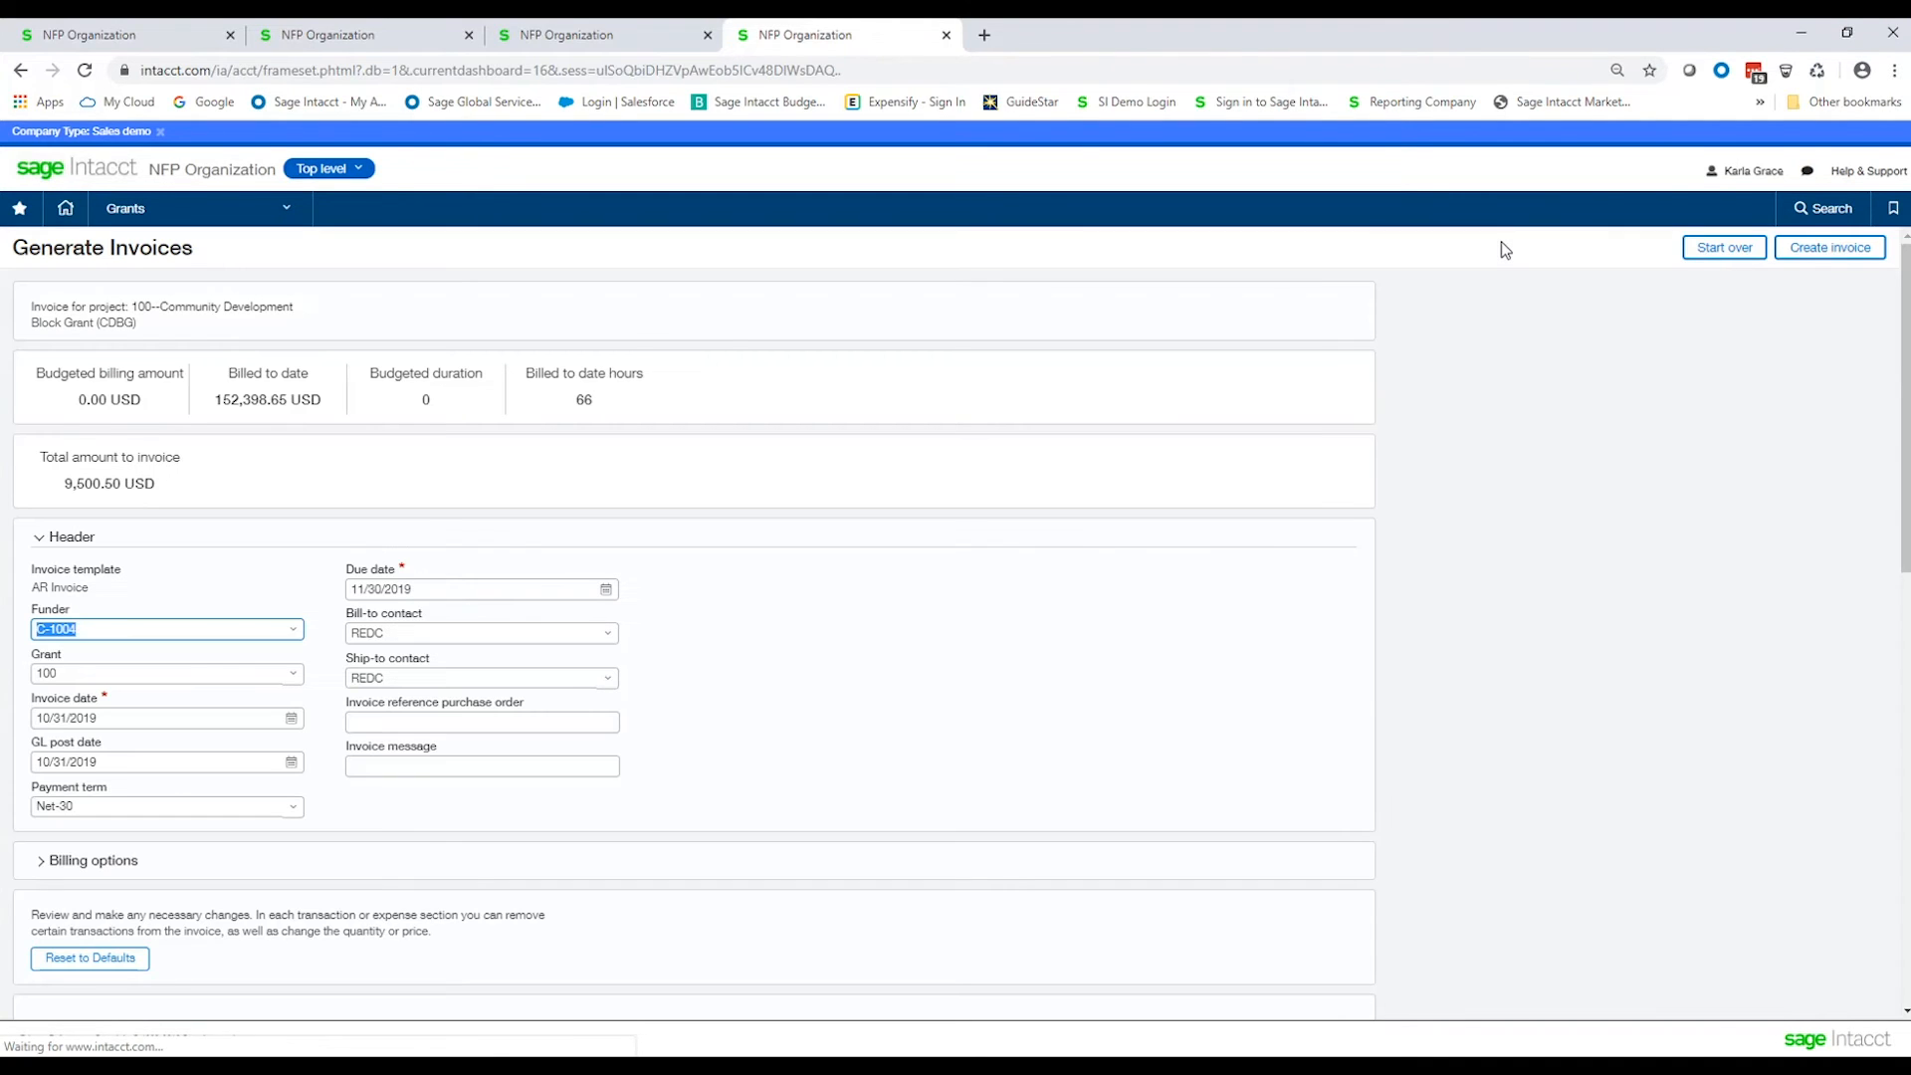
pyautogui.scroll(-3, 300, 545)
pyautogui.scroll(-3, 302, 541)
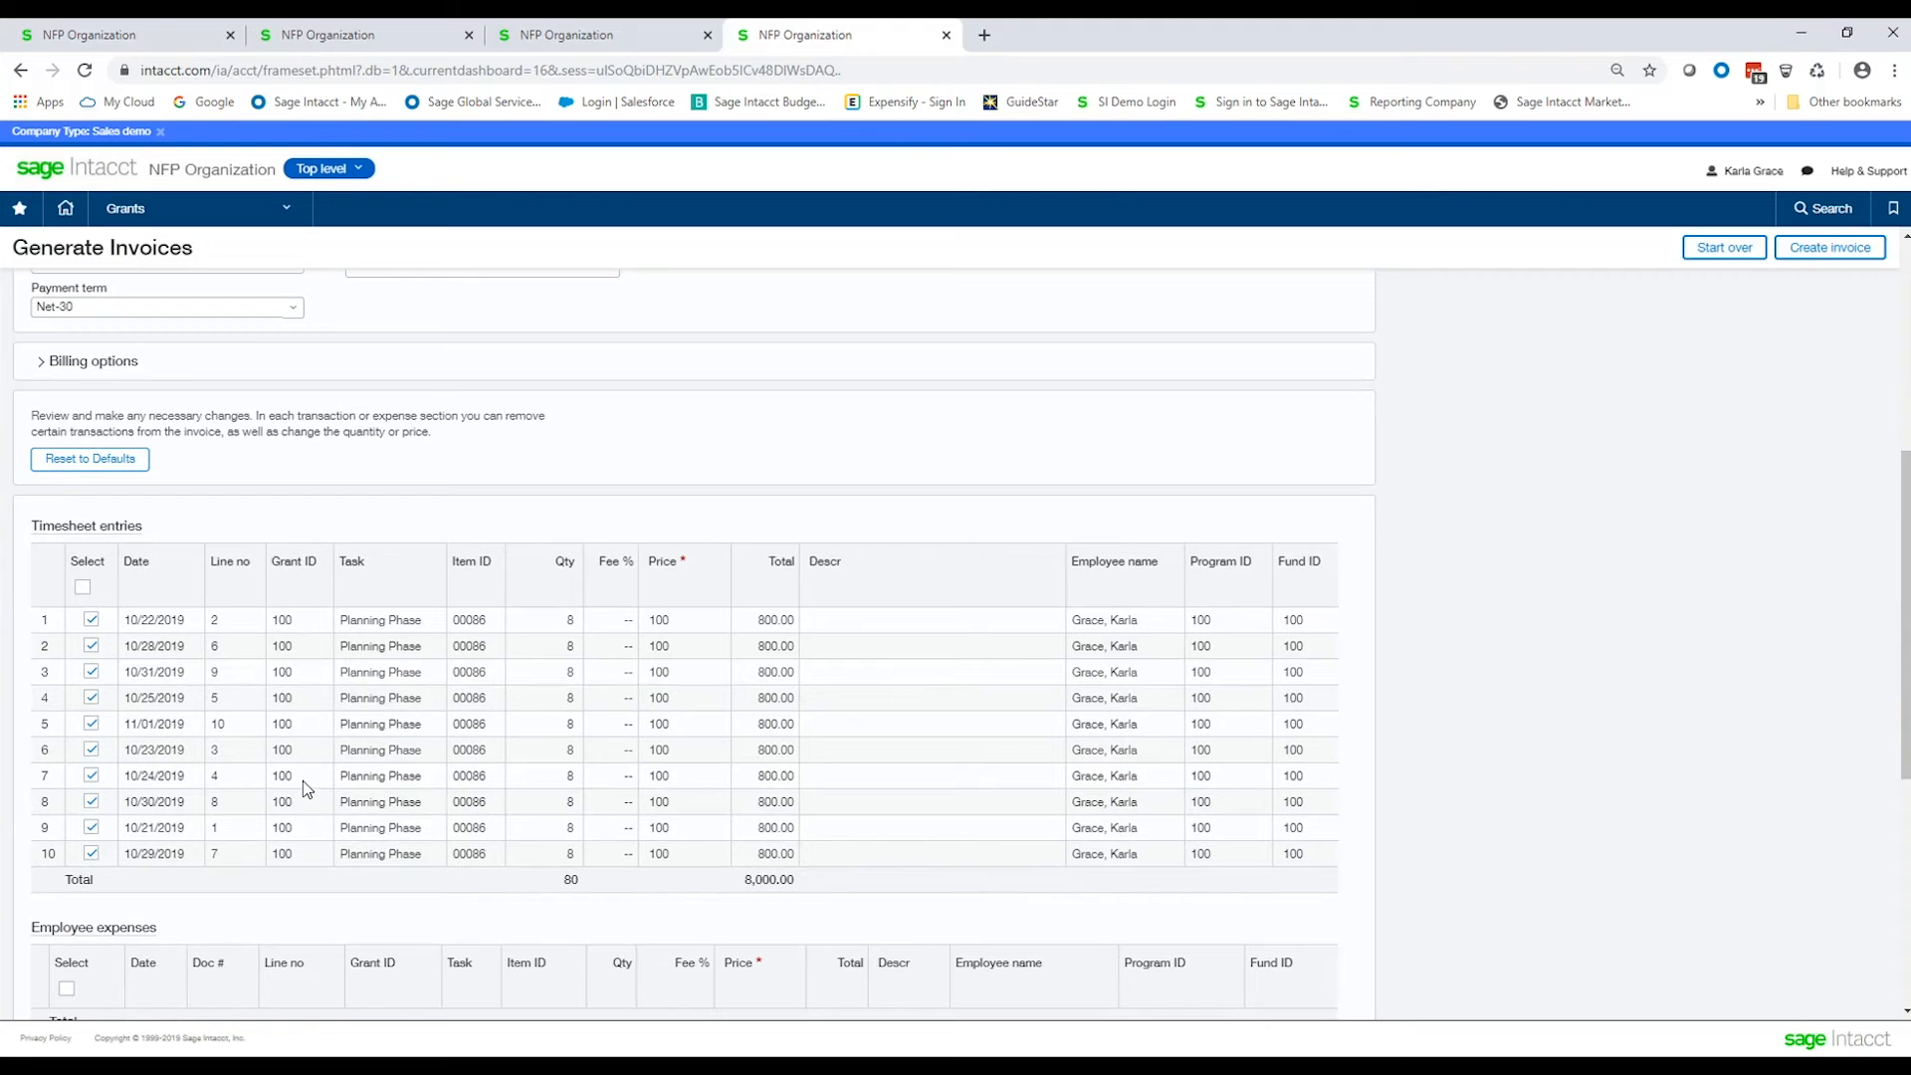
pyautogui.scroll(-1, 302, 708)
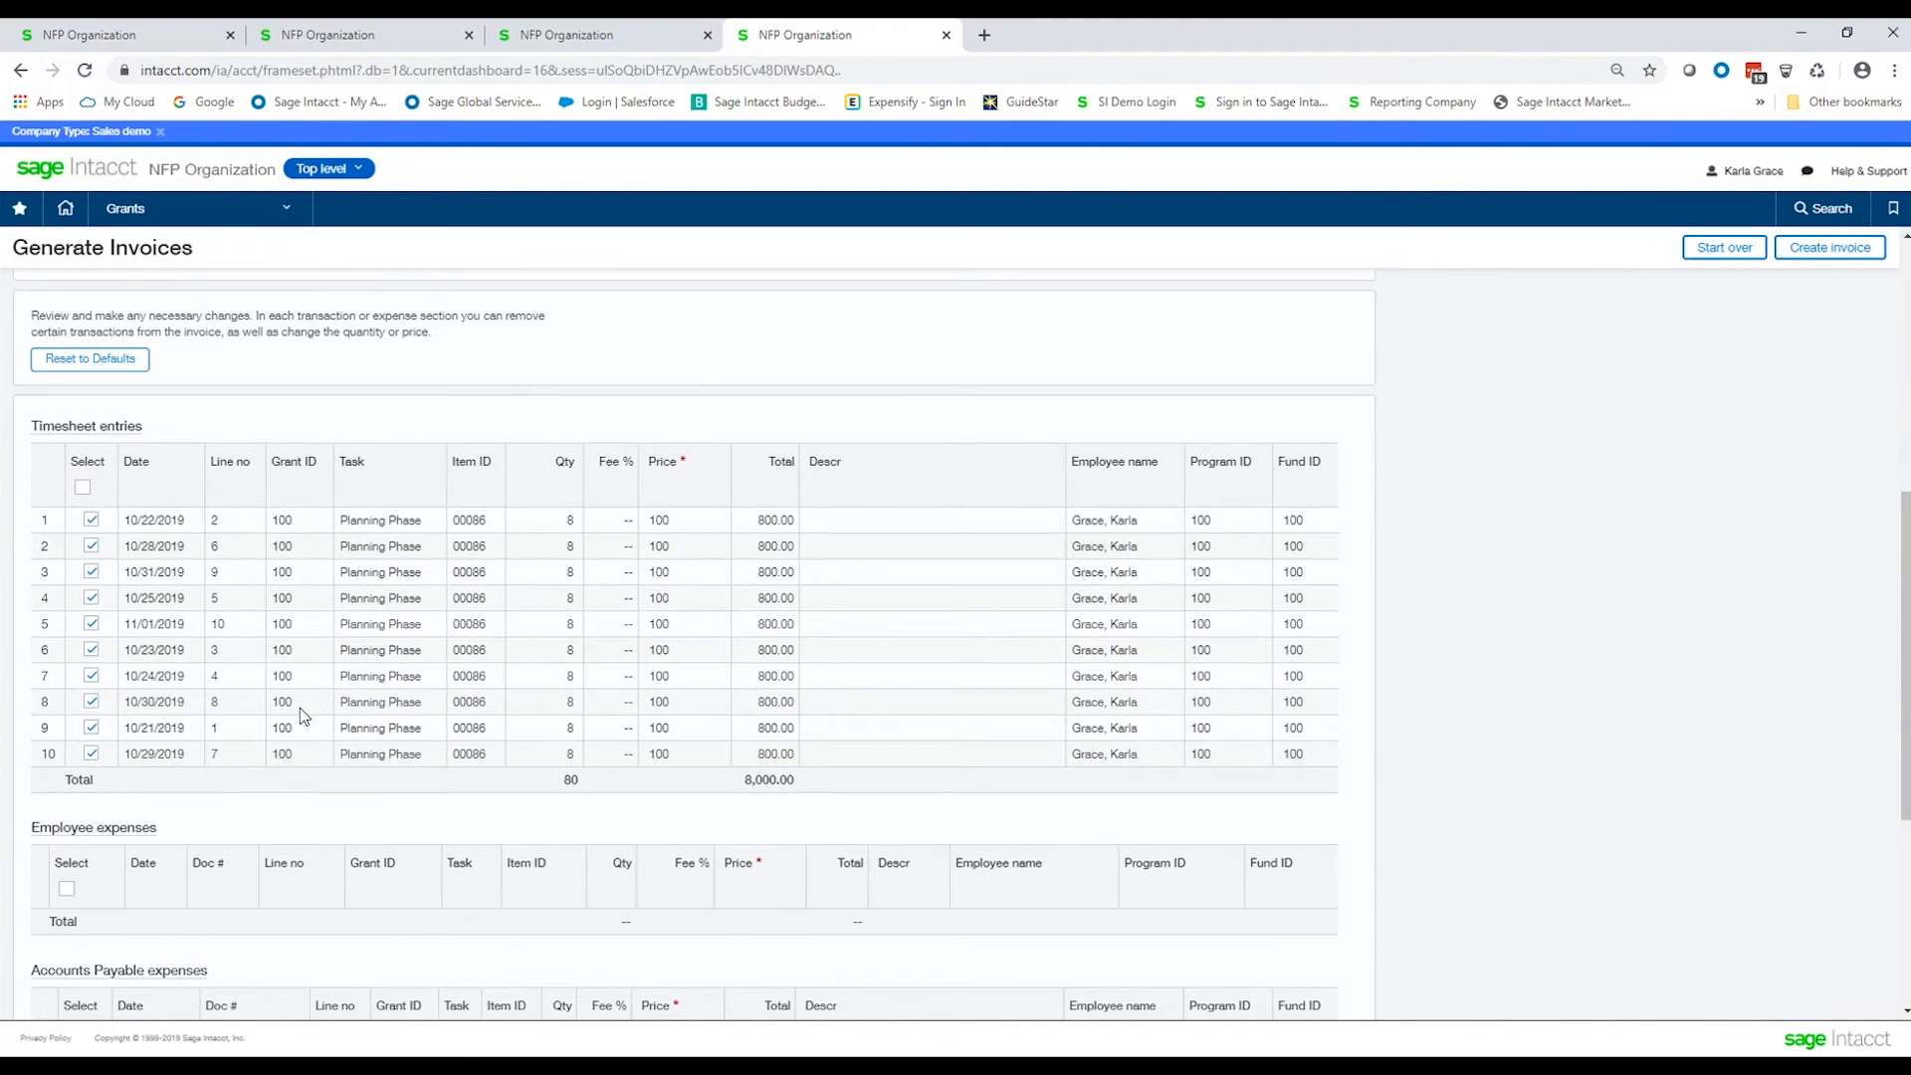
pyautogui.scroll(-3, 301, 708)
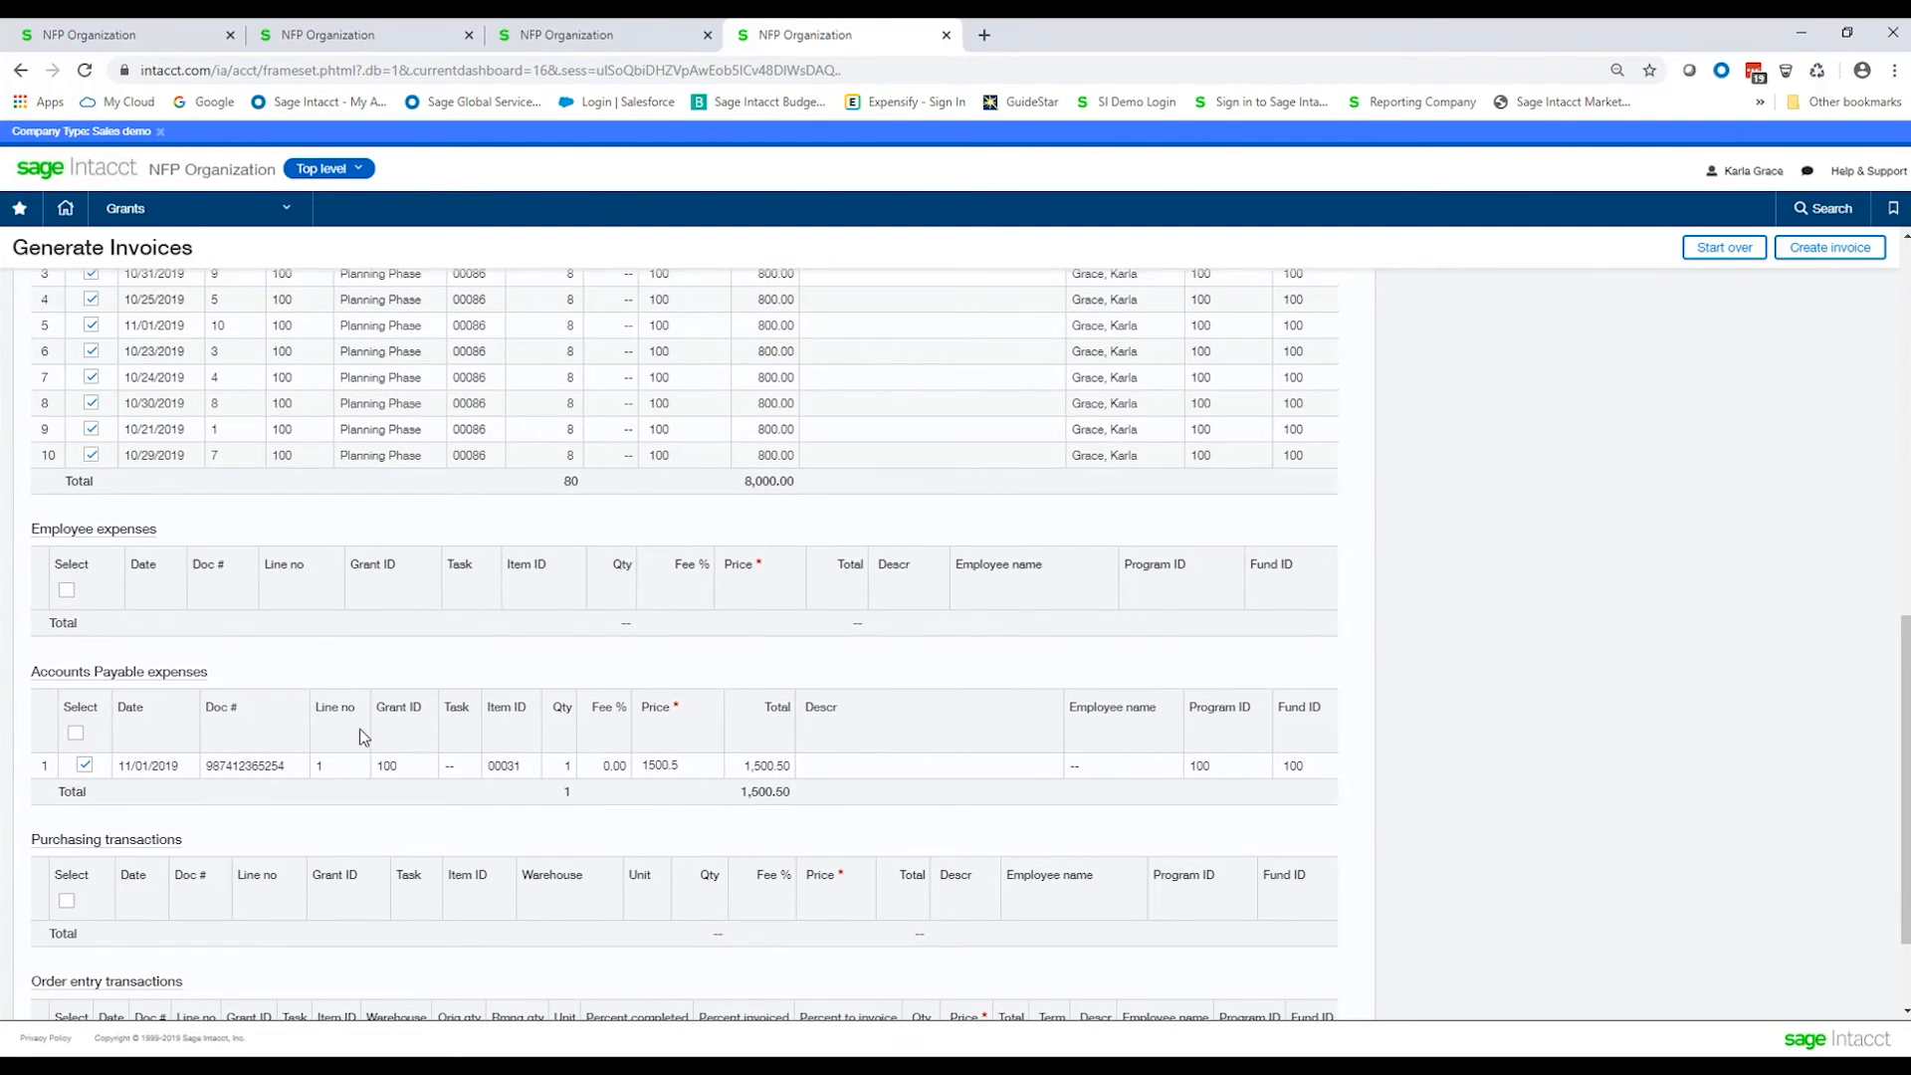
pyautogui.scroll(1, 363, 737)
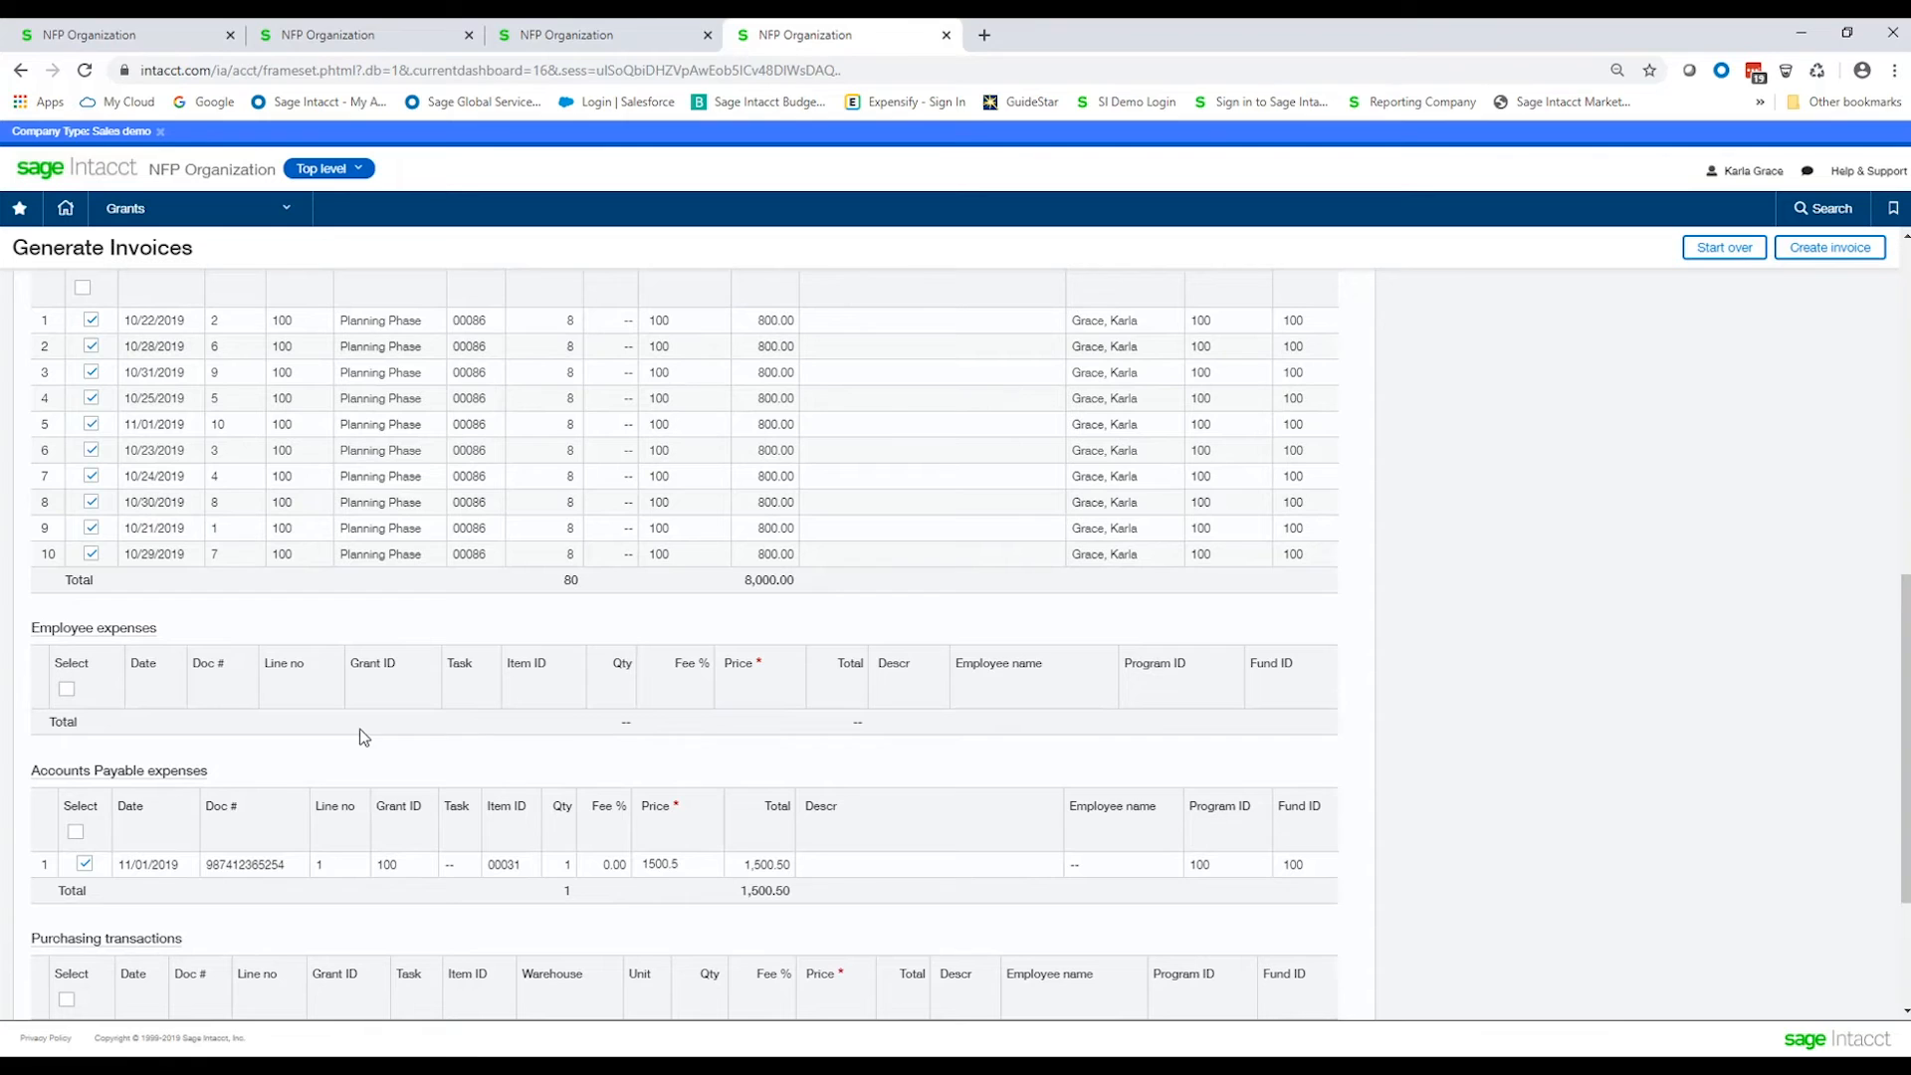
# Exclude the 11/01/2019 timesheet entry and the accounts payable expense from the invoice.
pyautogui.click(91, 425)
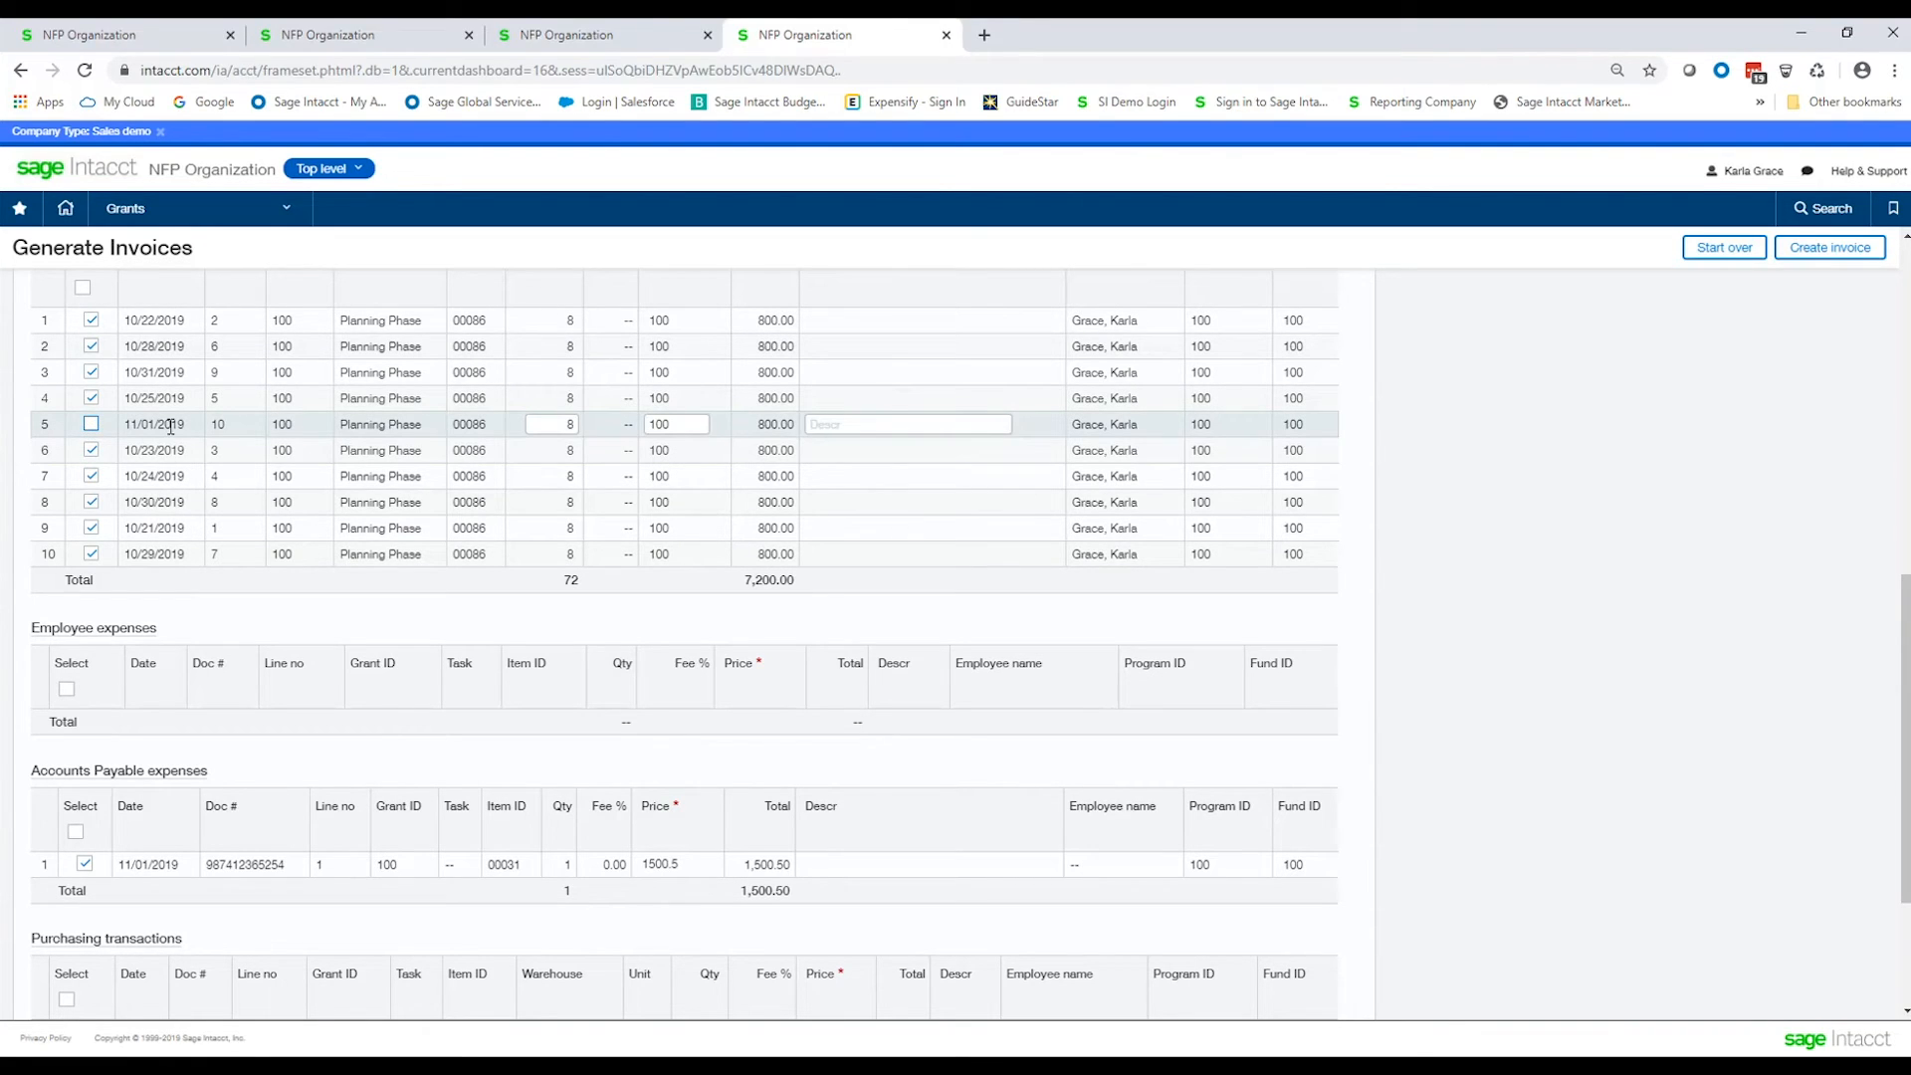
pyautogui.moveTo(121, 425); pyautogui.dragTo(186, 424)
pyautogui.scroll(-1, 152, 696)
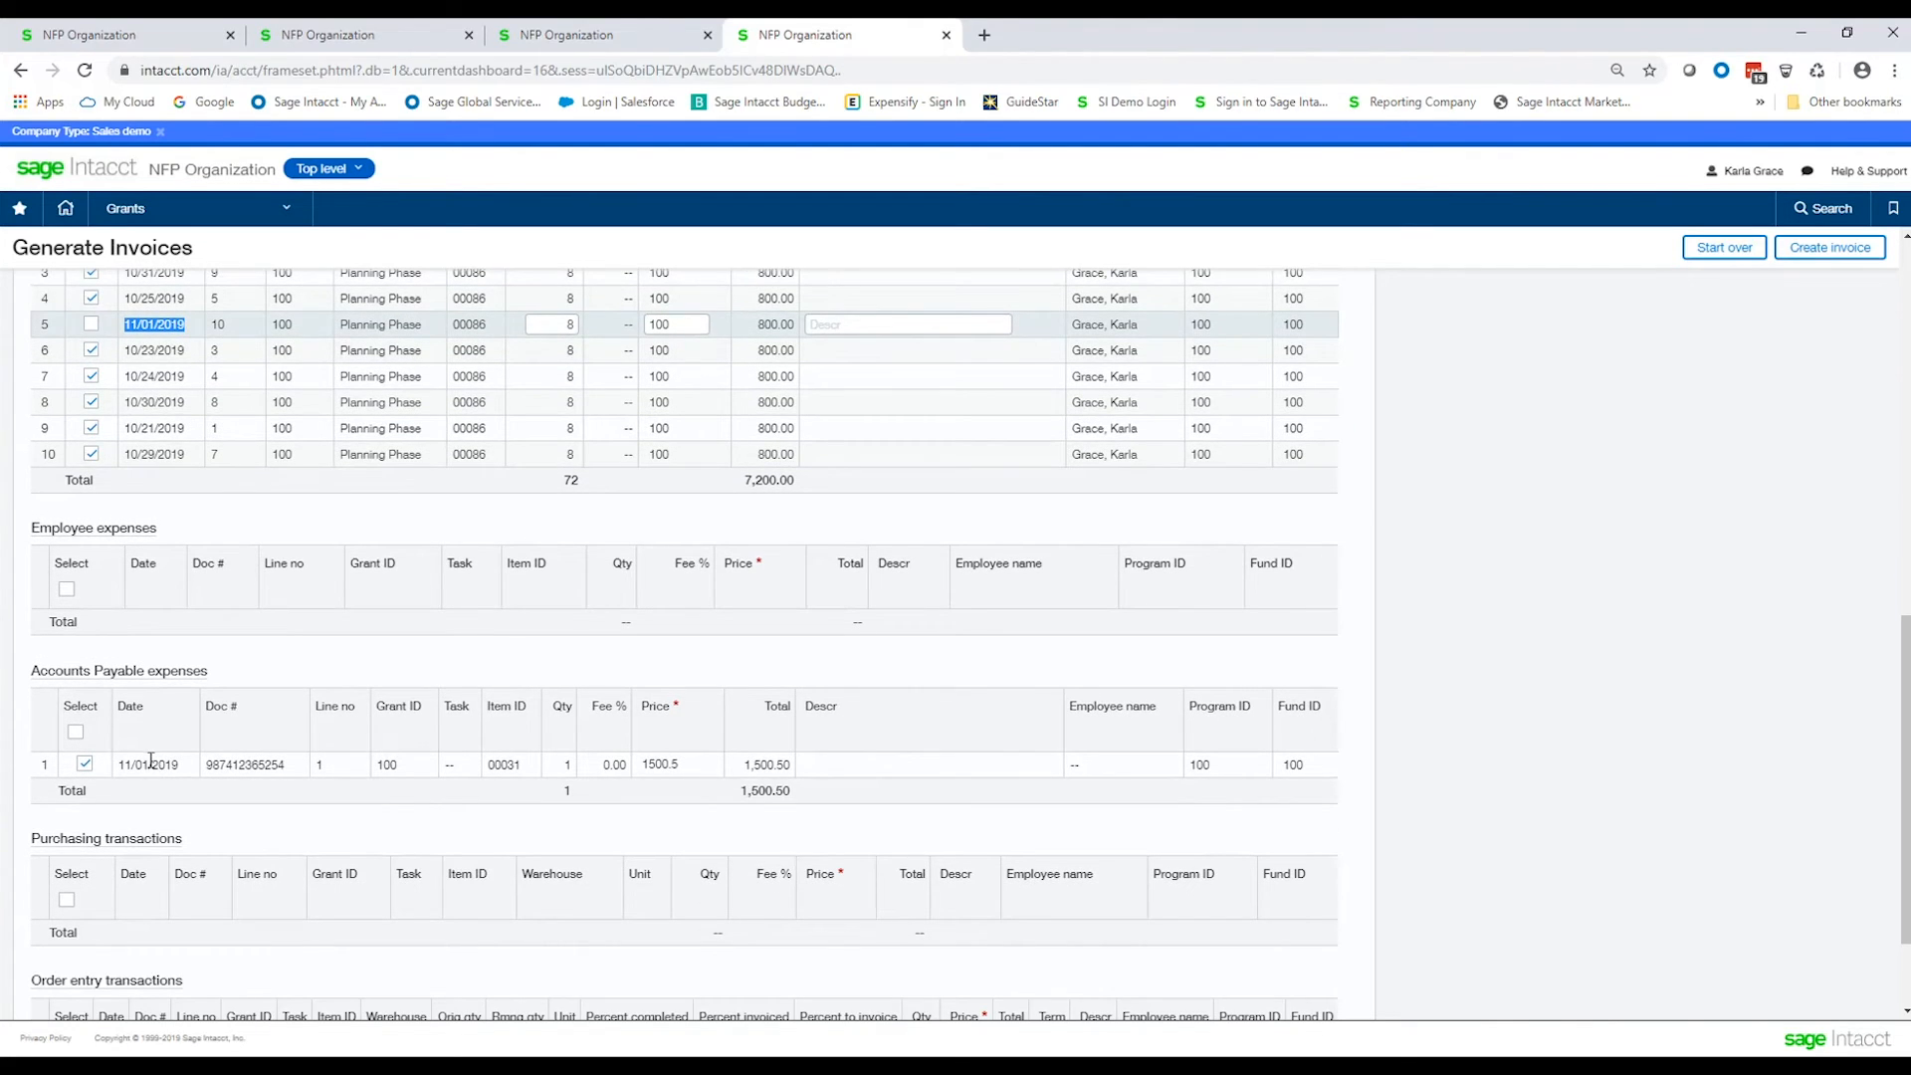
pyautogui.click(84, 765)
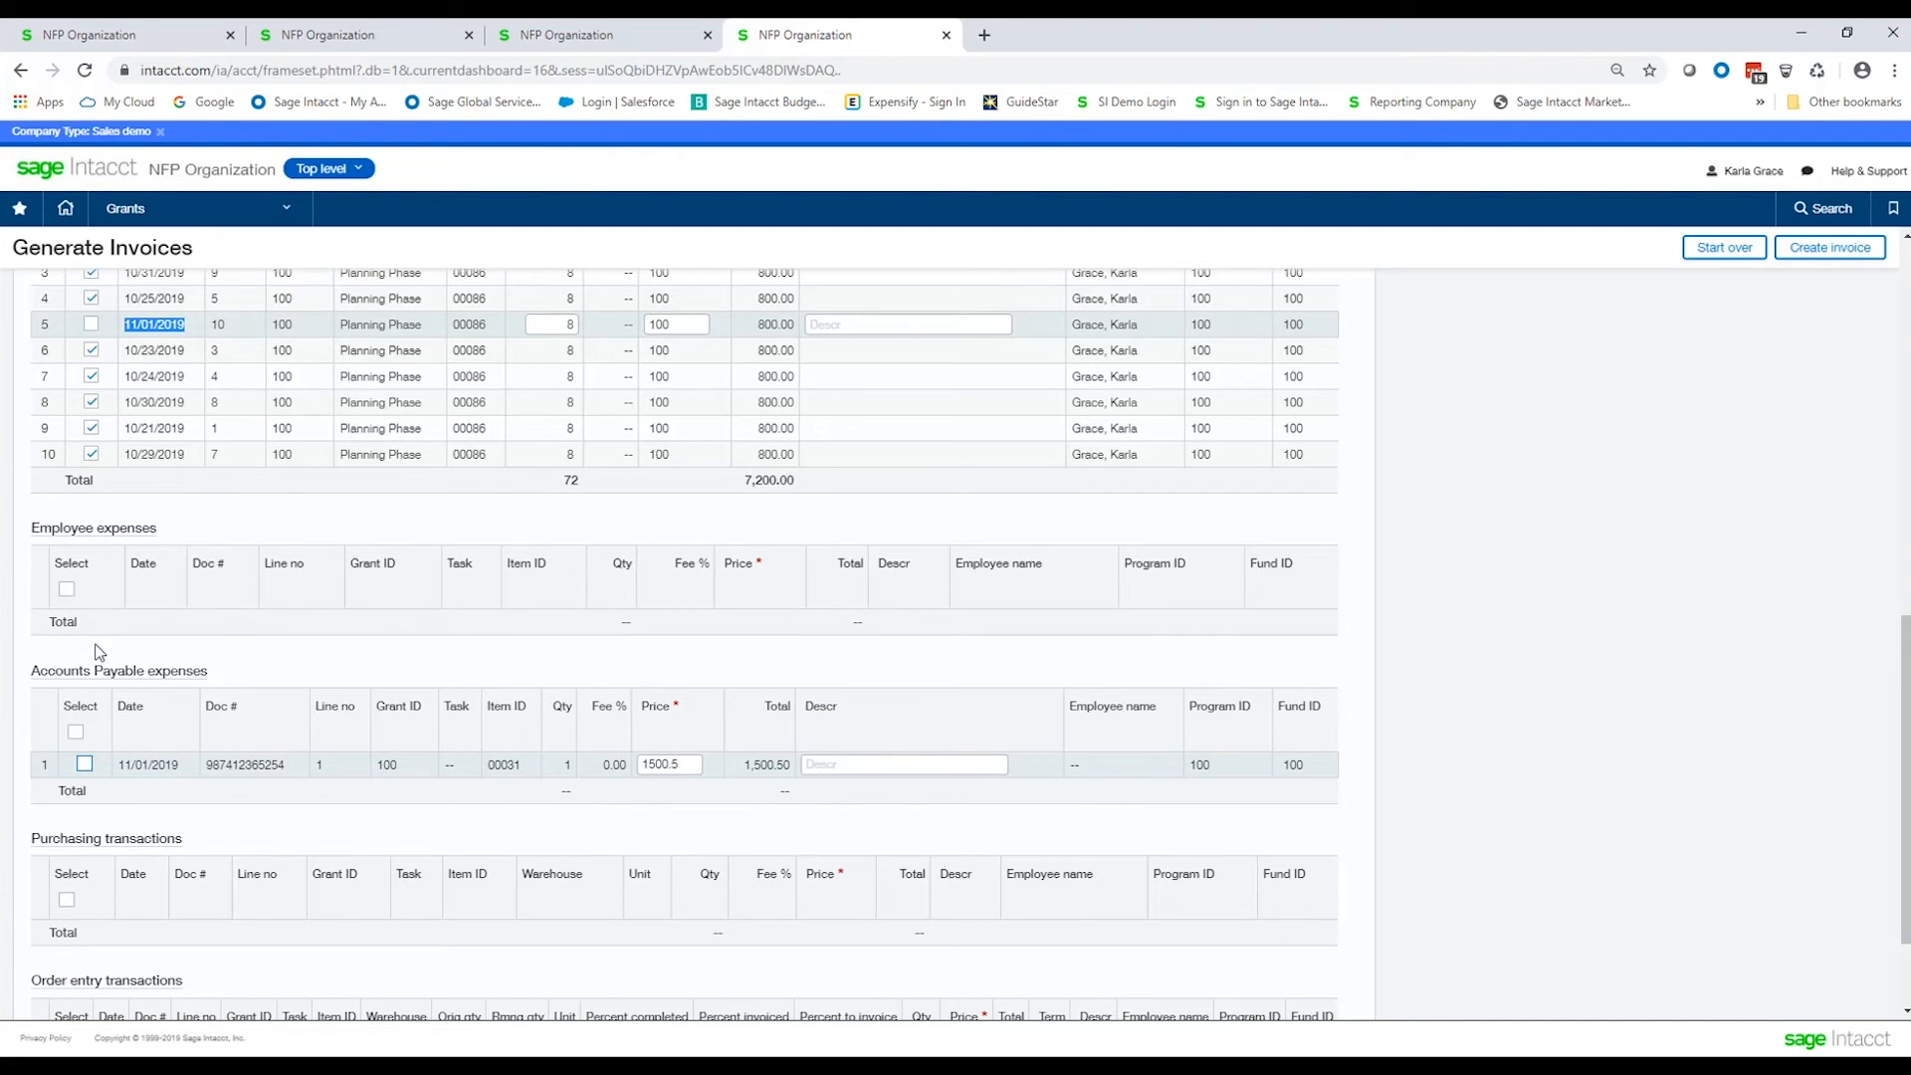
# Create the invoice.
pyautogui.scroll(-2, 92, 843)
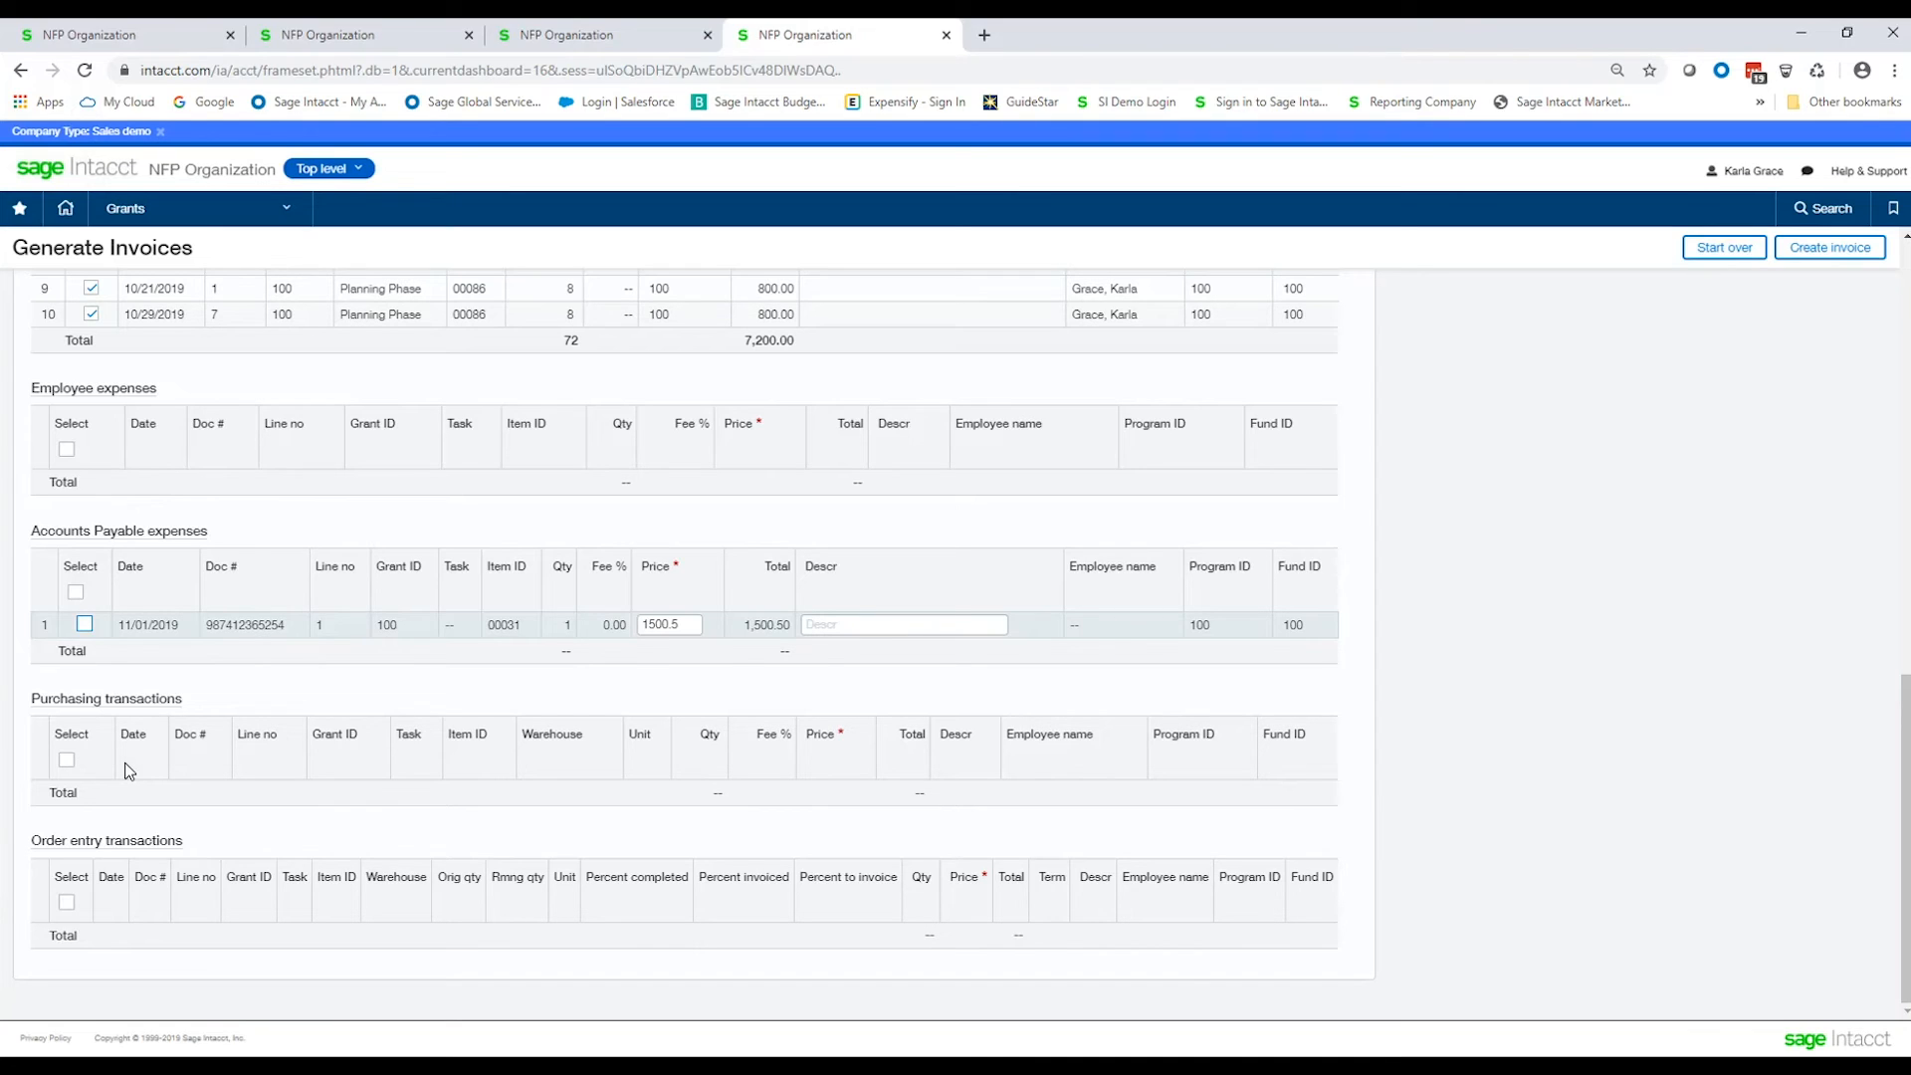
pyautogui.scroll(2, 160, 627)
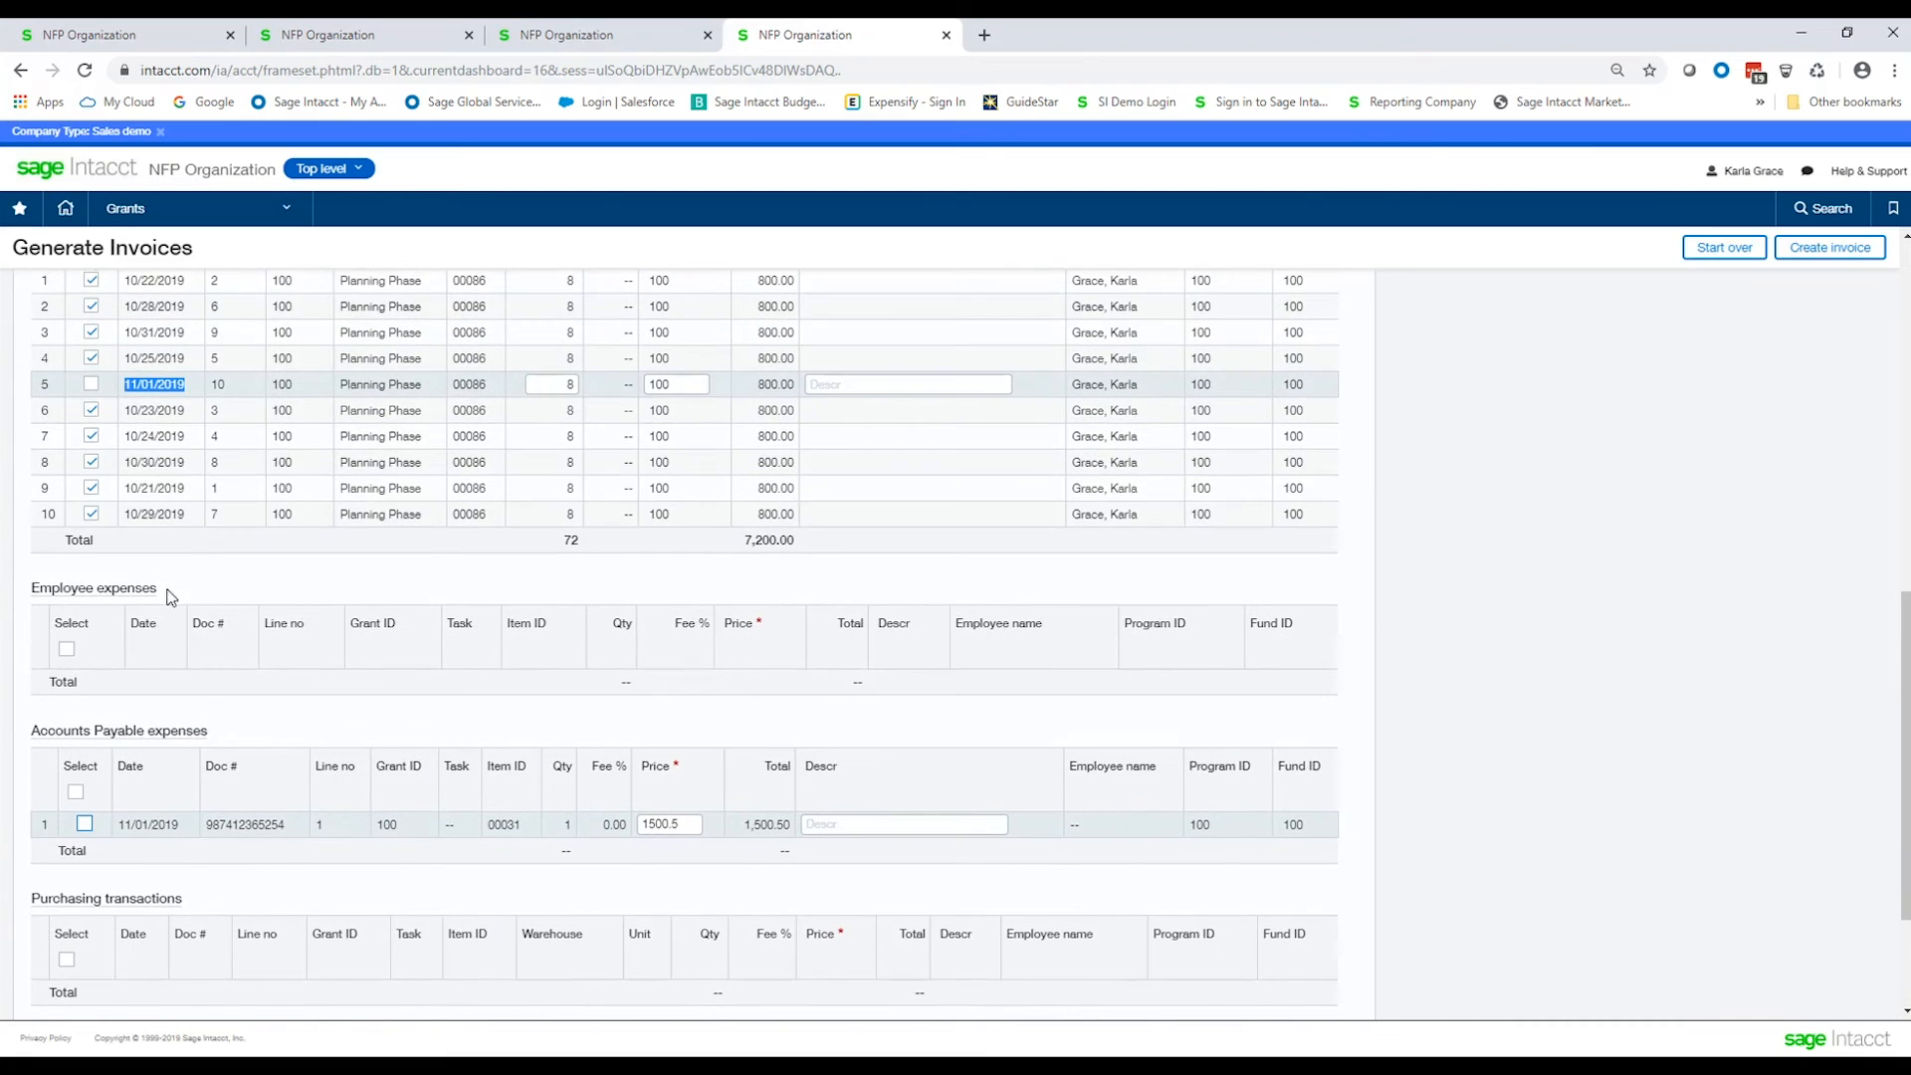
pyautogui.scroll(1, 169, 455)
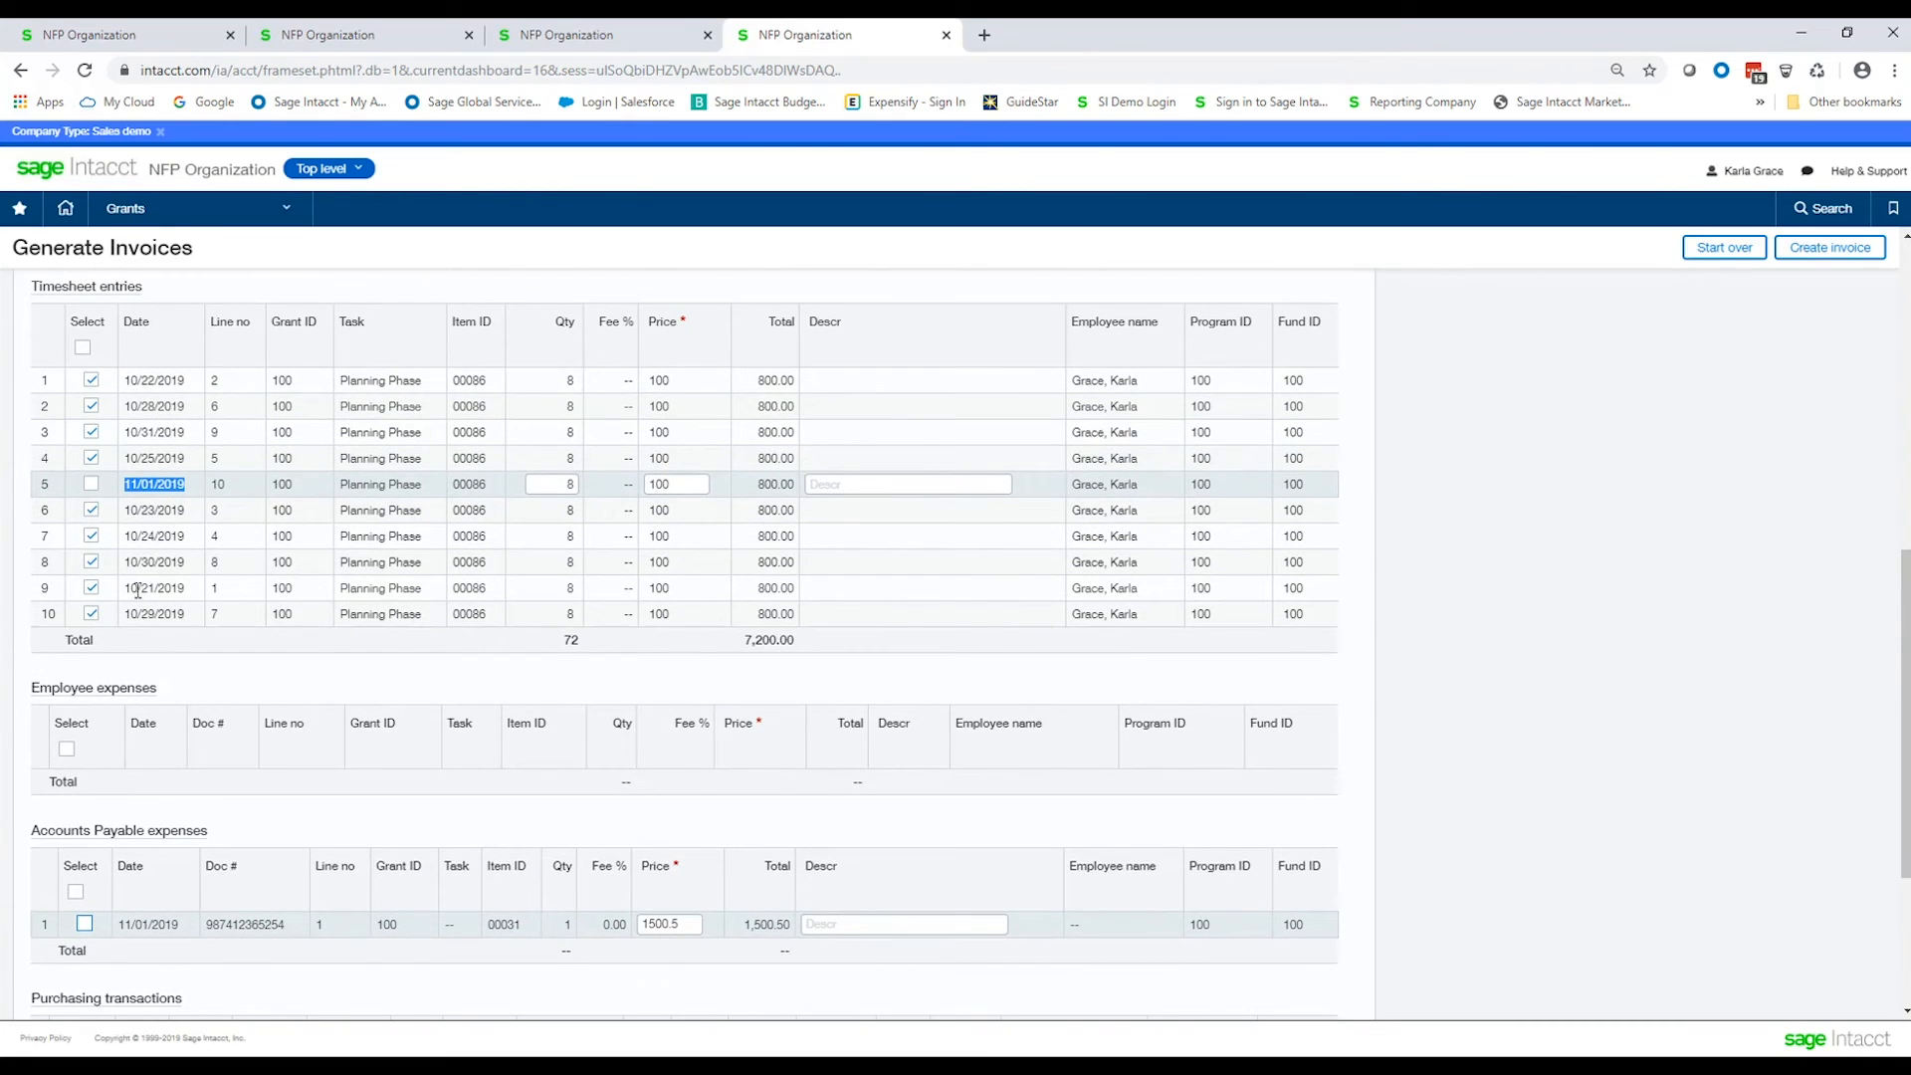
pyautogui.scroll(-3, 144, 594)
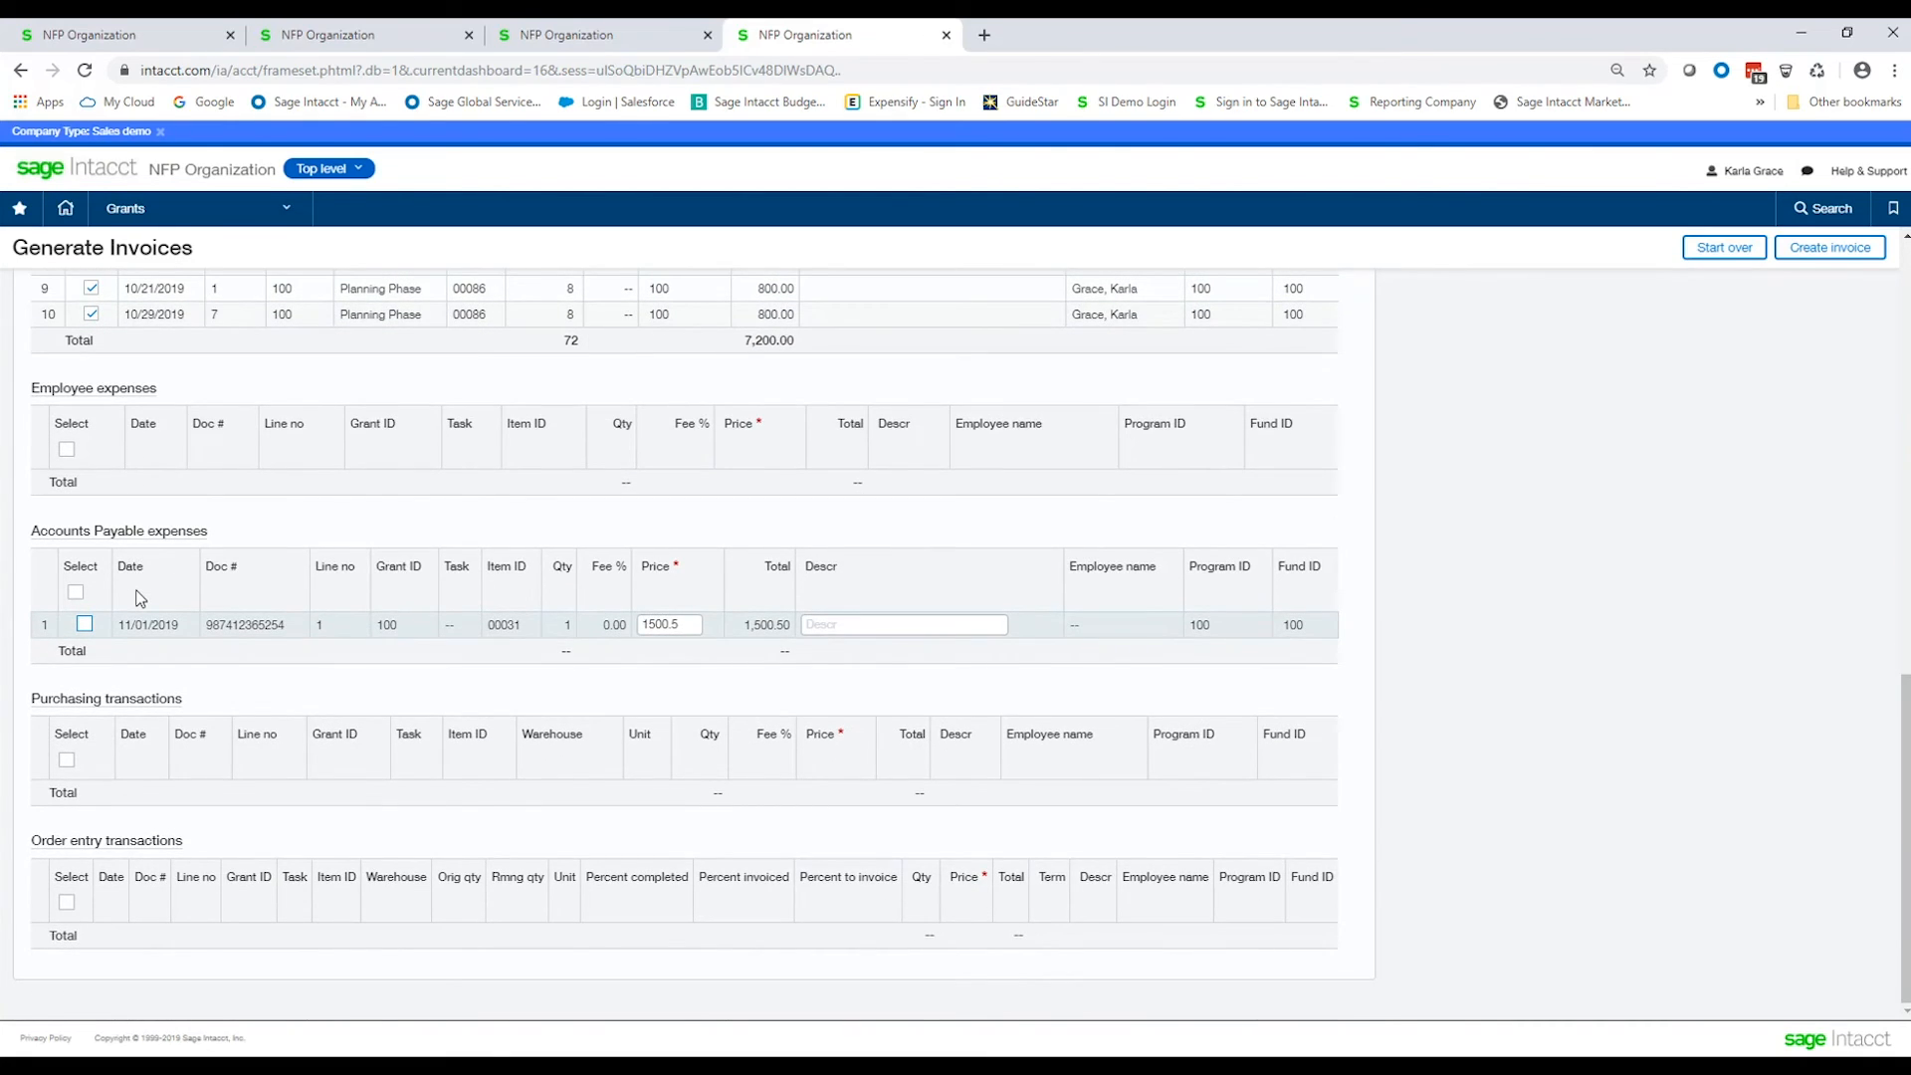
pyautogui.scroll(4, 137, 598)
pyautogui.scroll(2, 127, 599)
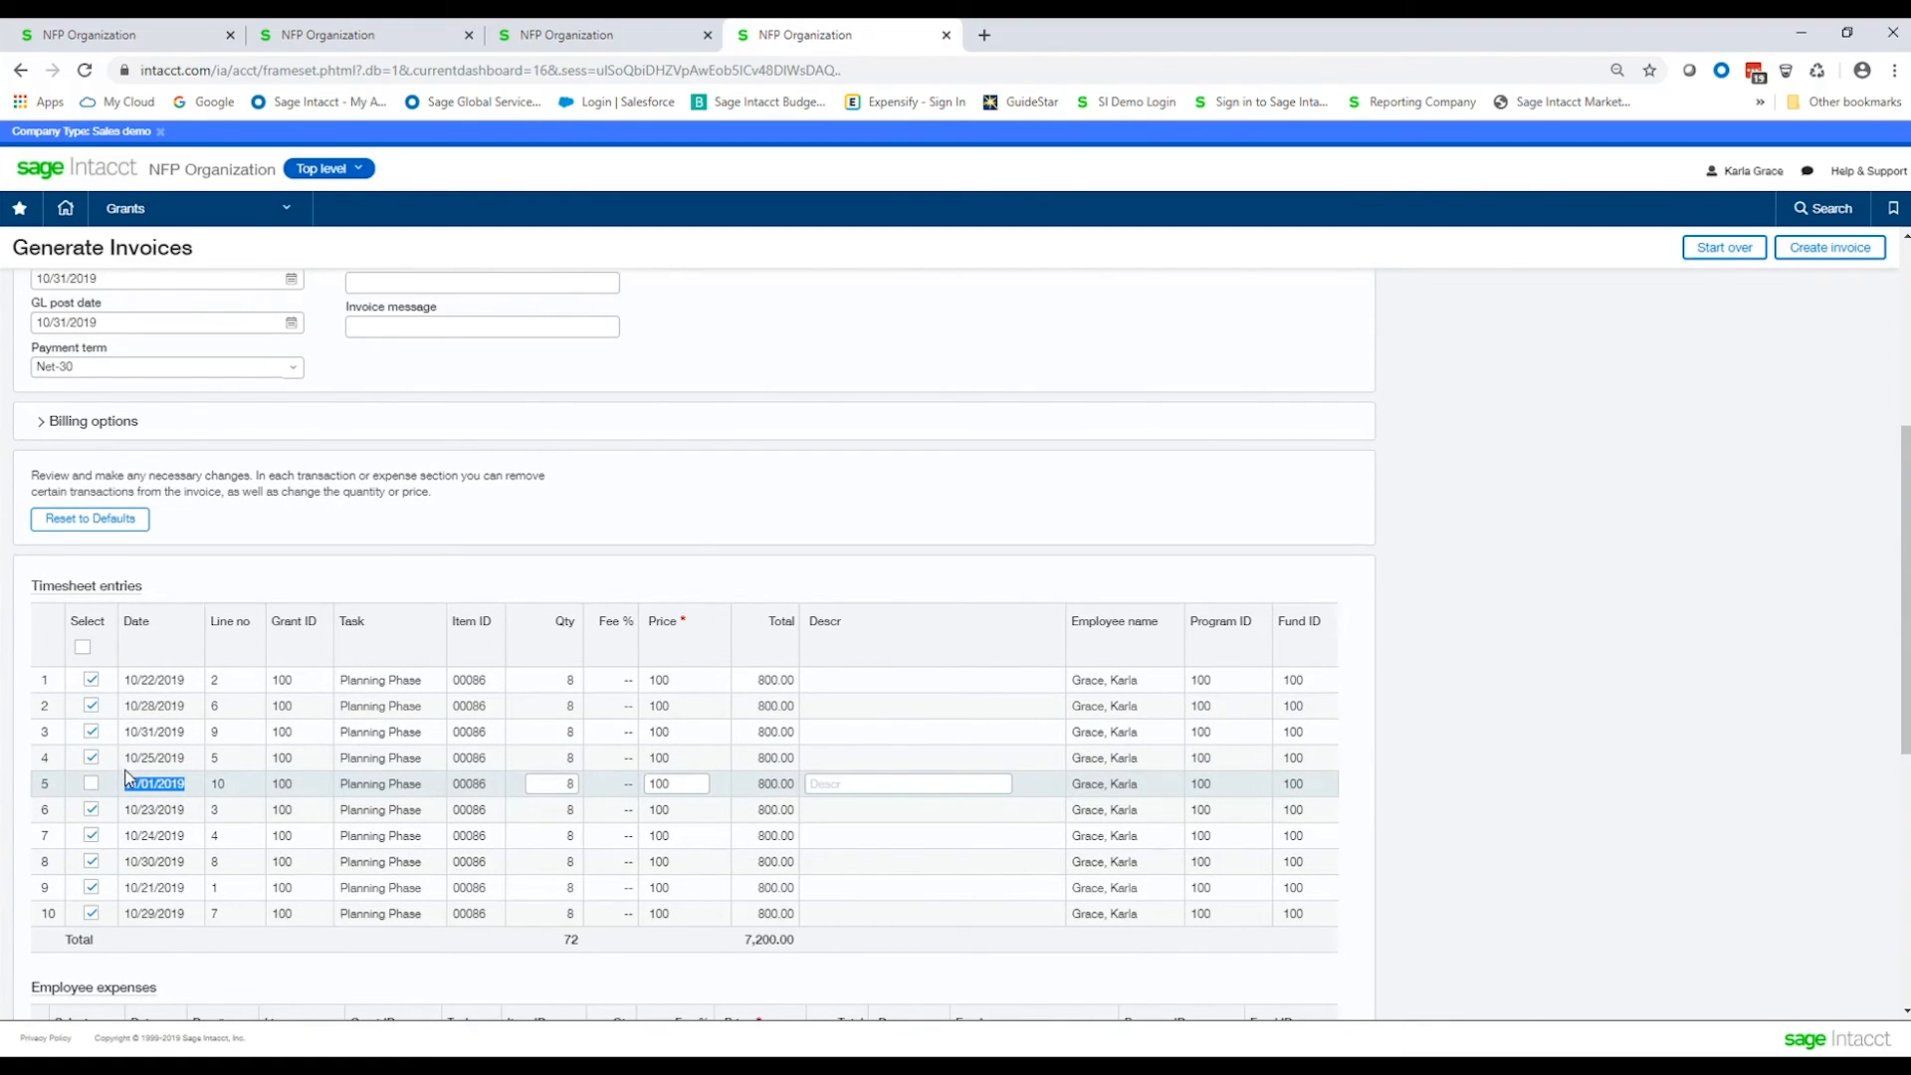
pyautogui.scroll(4, 741, 539)
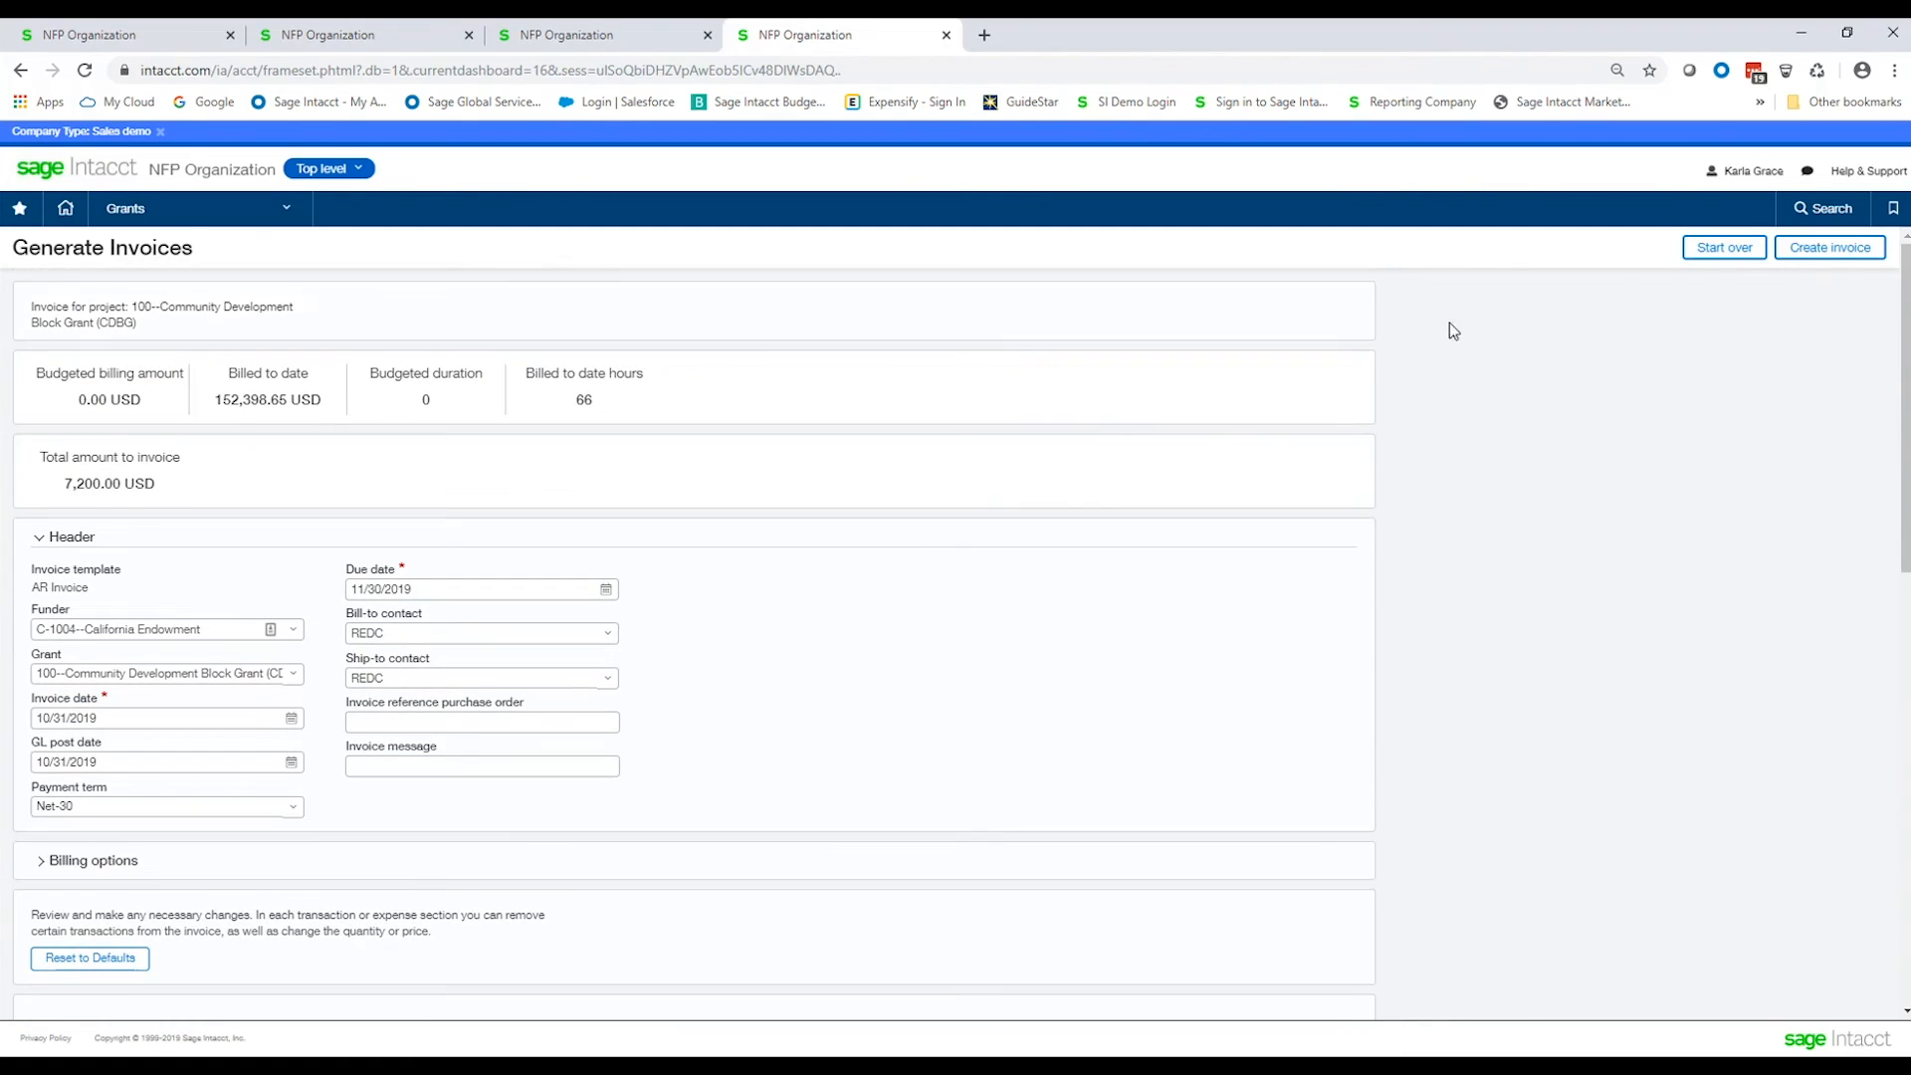
pyautogui.click(1833, 250)
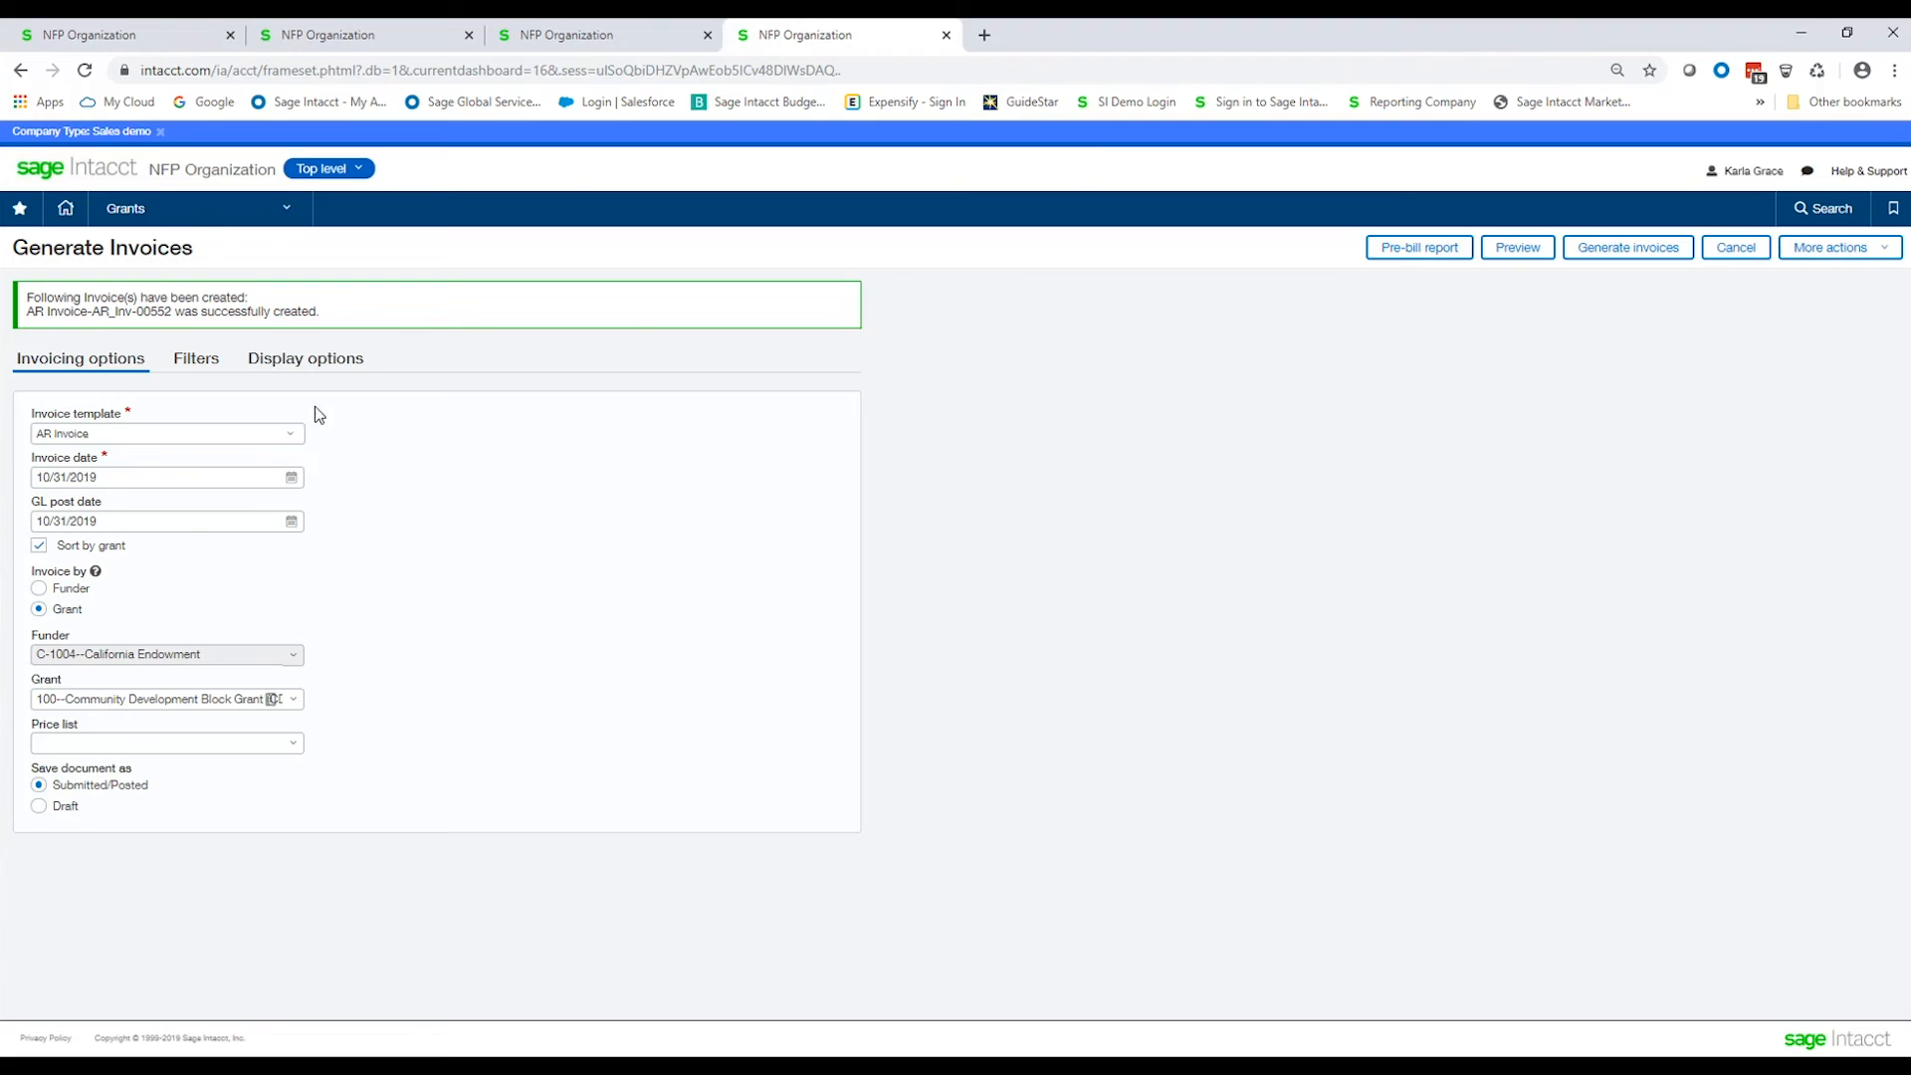
# Copy the created invoice's document number.
pyautogui.moveTo(174, 312); pyautogui.dragTo(92, 310)
pyautogui.rightClick(105, 315)
pyautogui.click(142, 329)
# Open the AR invoice list and filter it by the copied document number.
pyautogui.click(1735, 247)
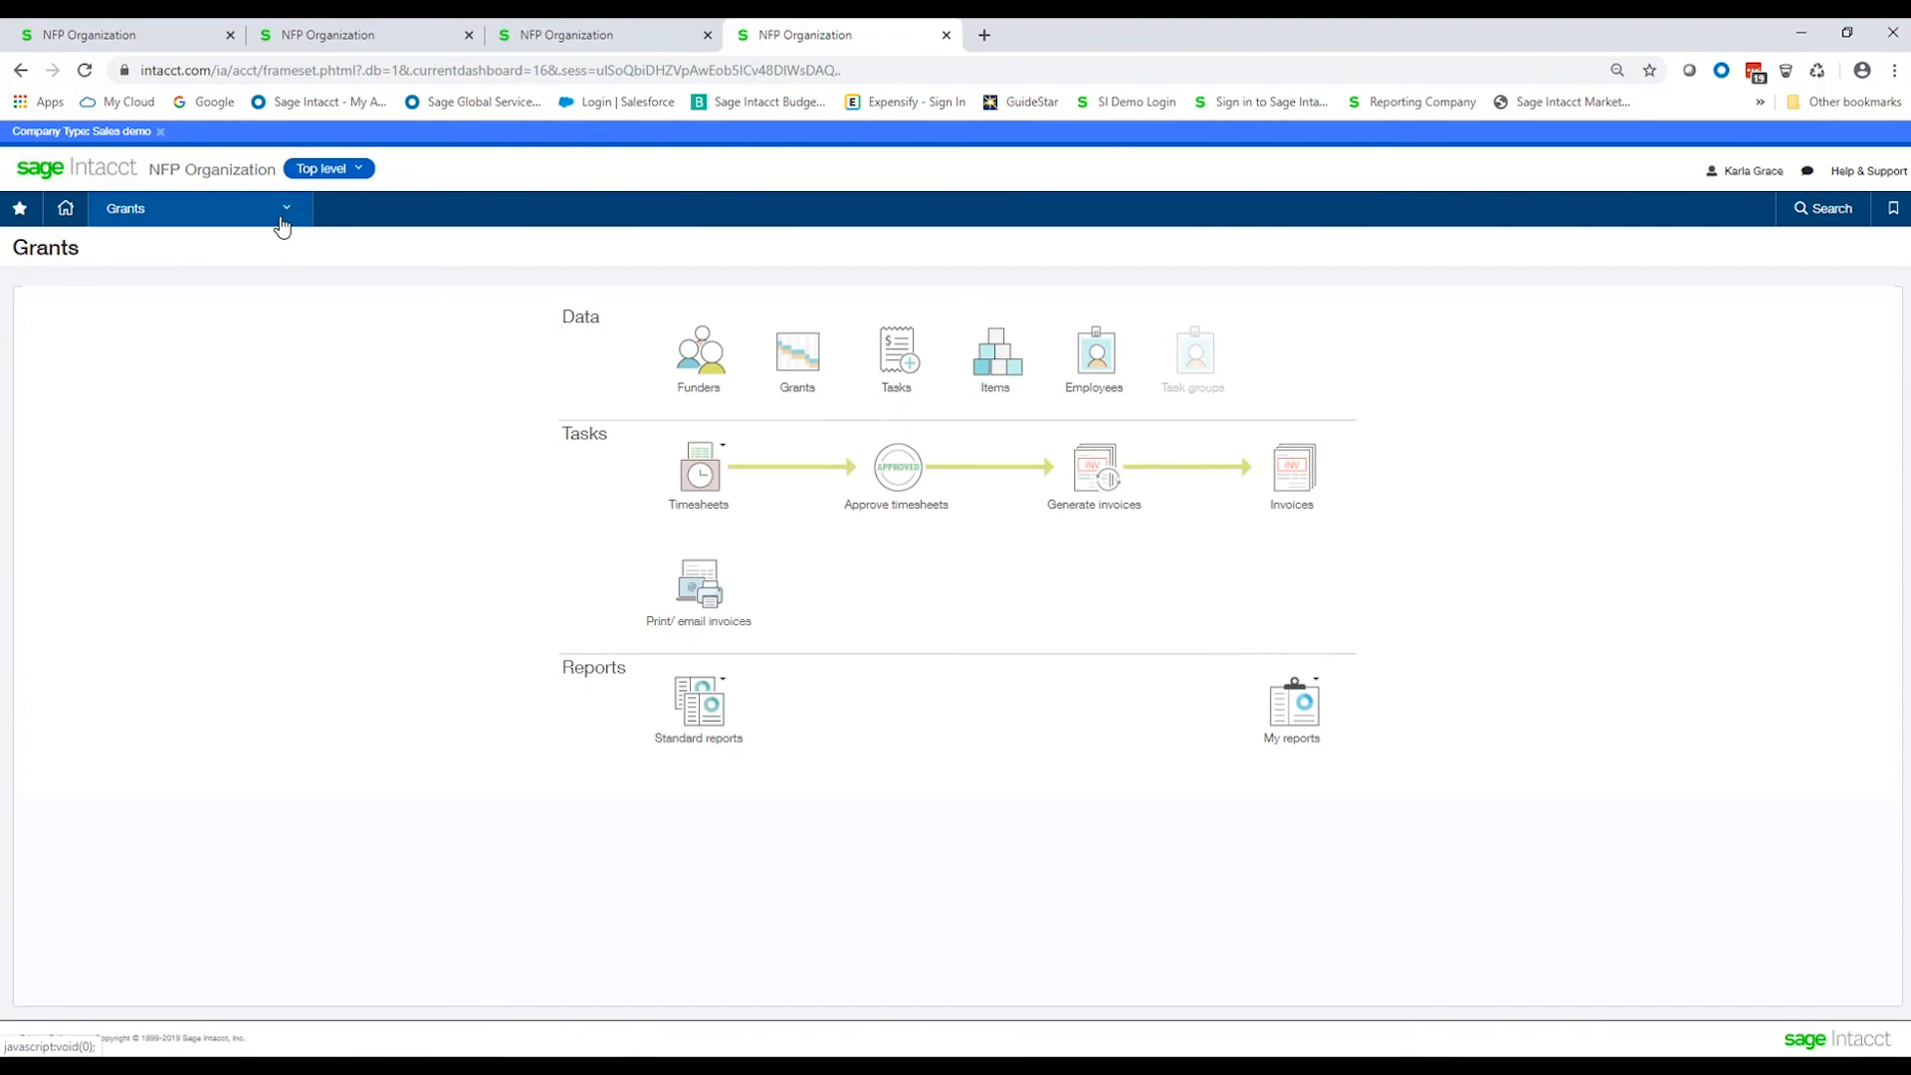
pyautogui.click(283, 219)
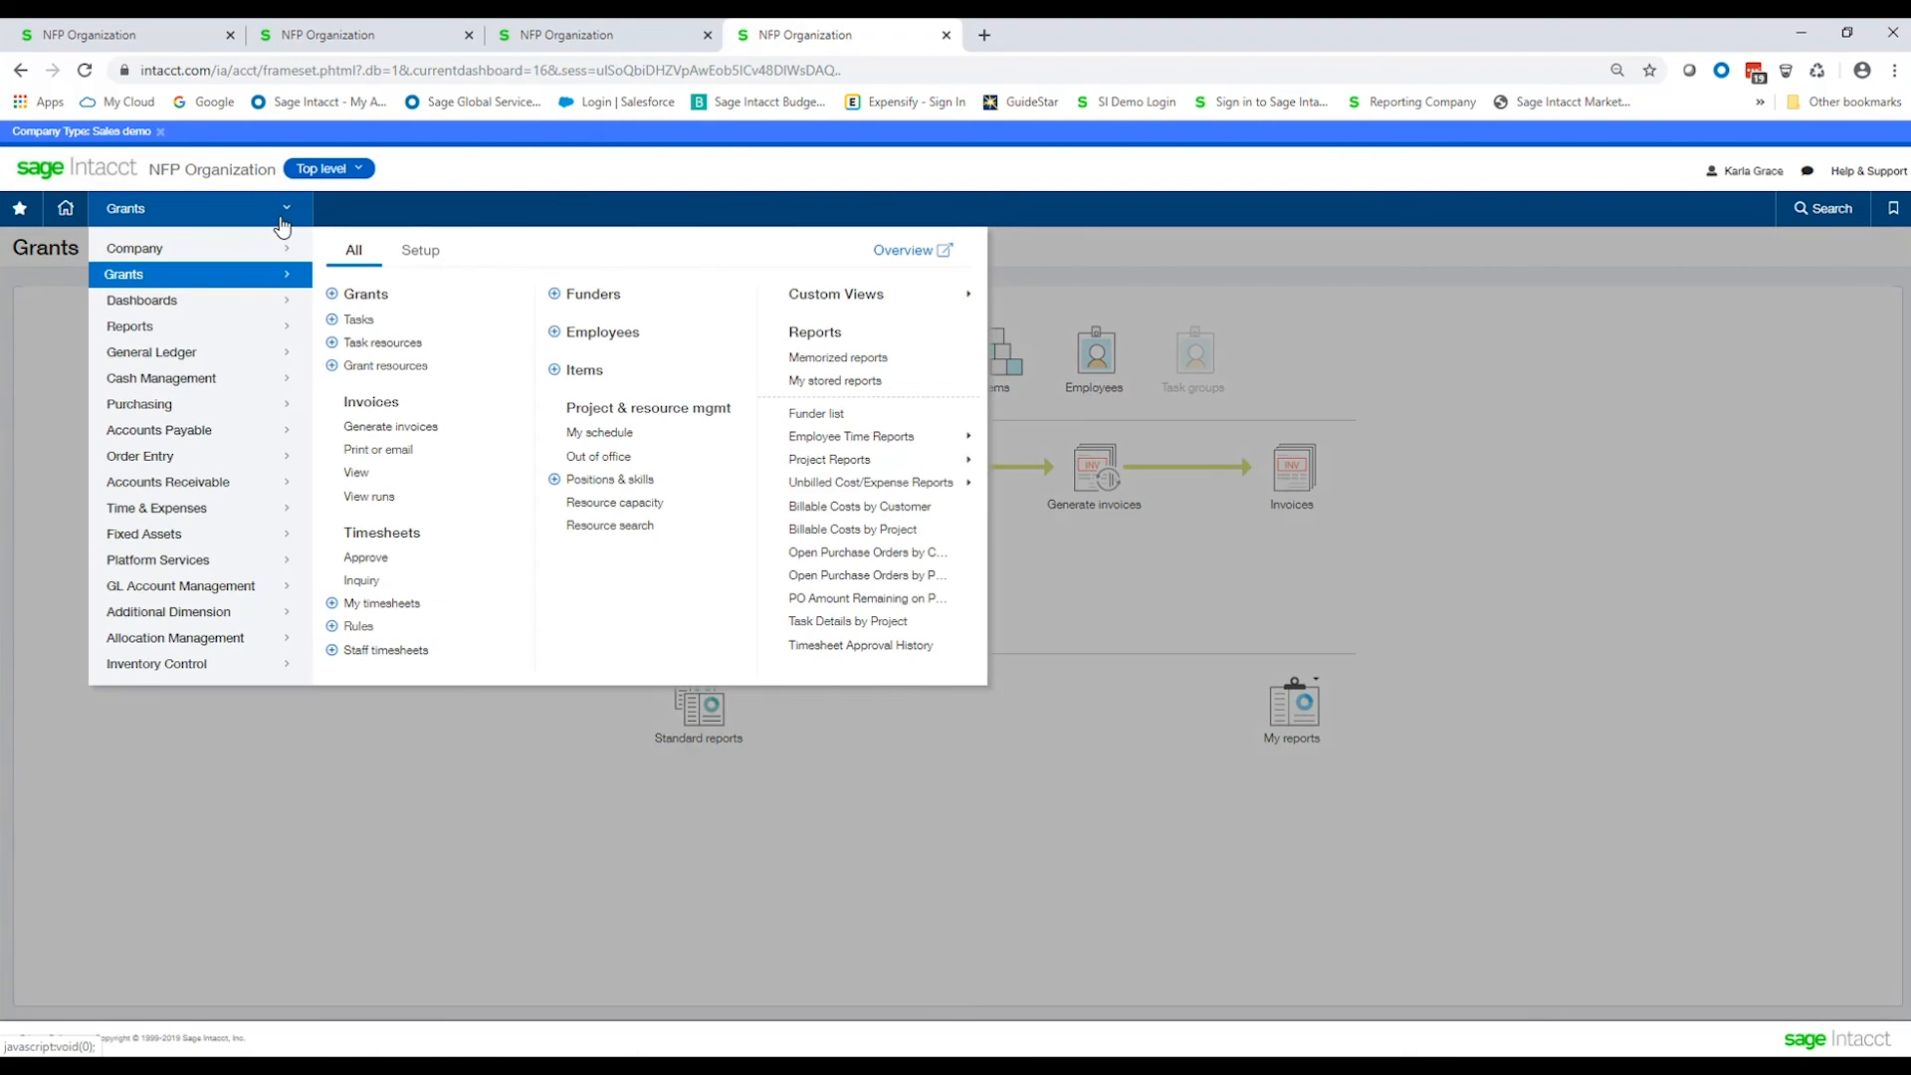
pyautogui.click(383, 403)
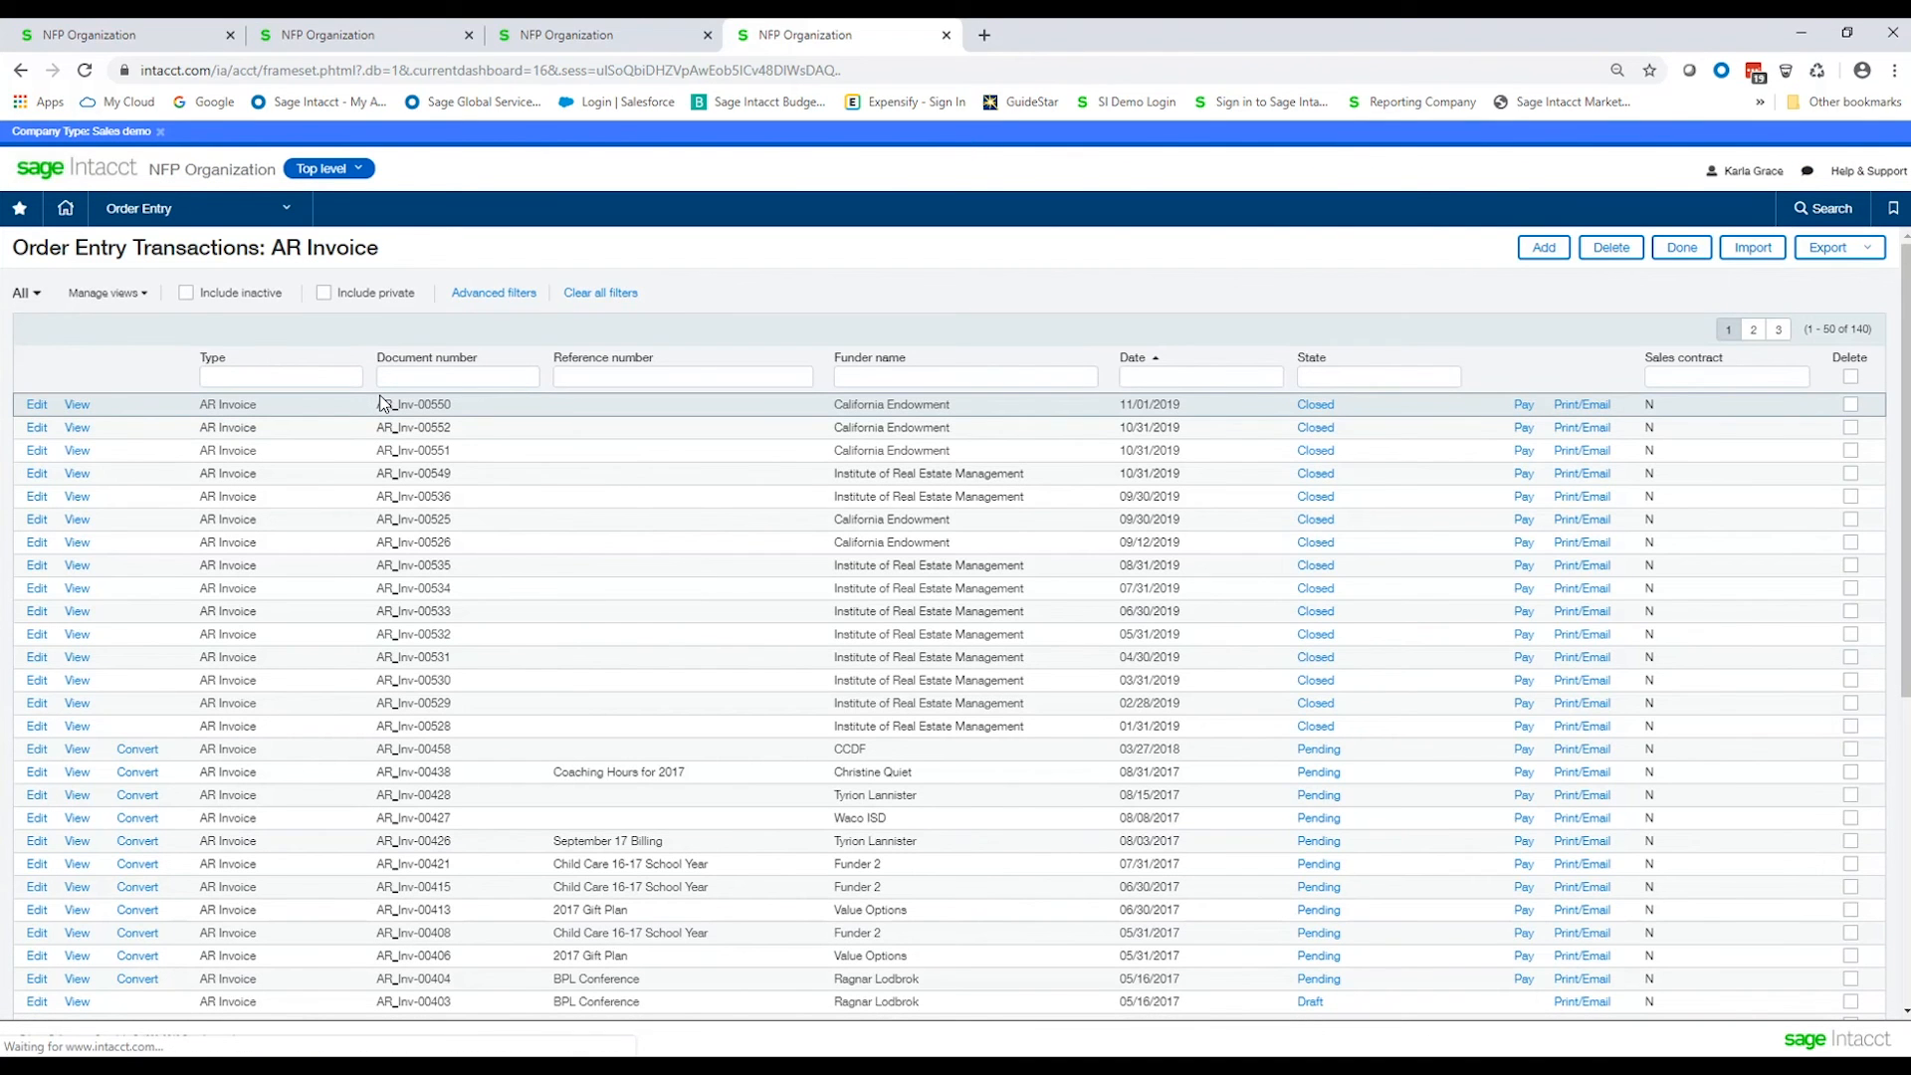
pyautogui.click(411, 378)
pyautogui.hotkey('ctrl', 'v')
pyautogui.press('Return')
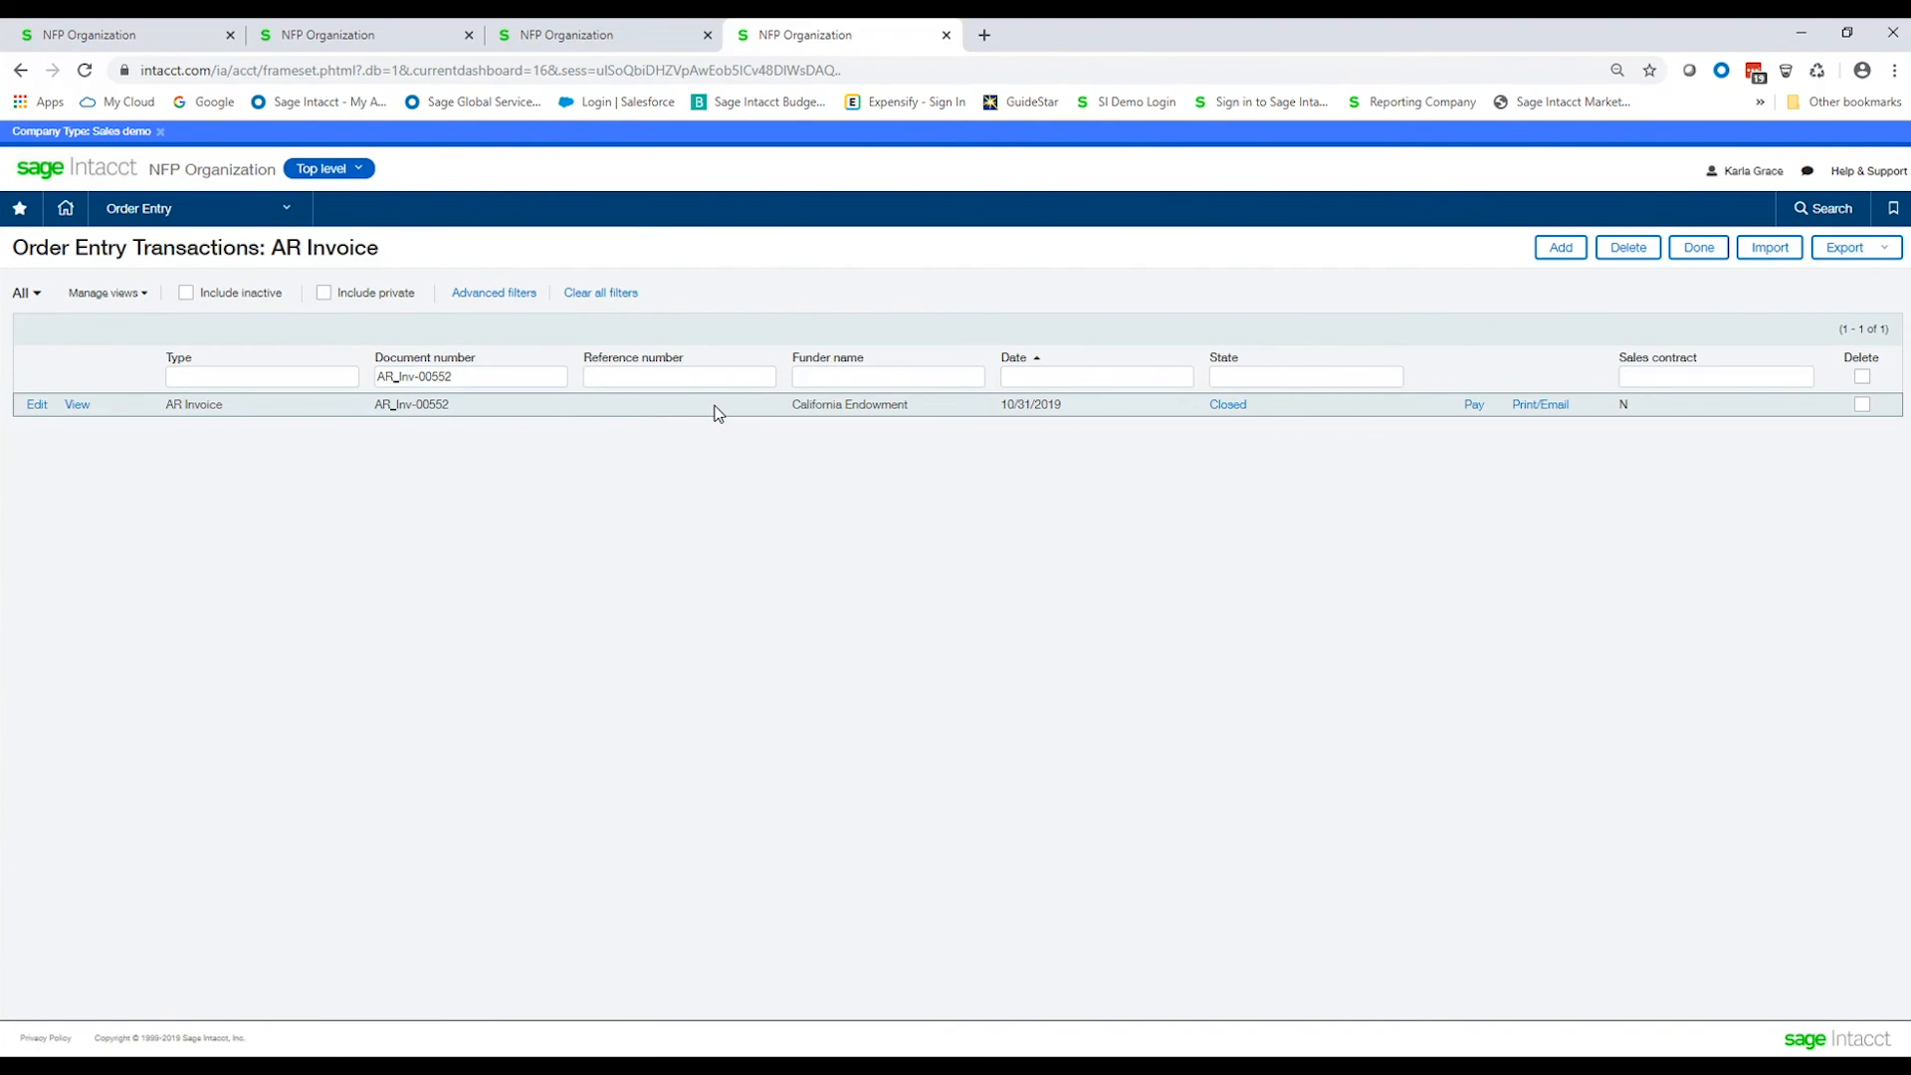
# View the filtered AR invoice, review its entries and total, and close it.
pyautogui.click(70, 408)
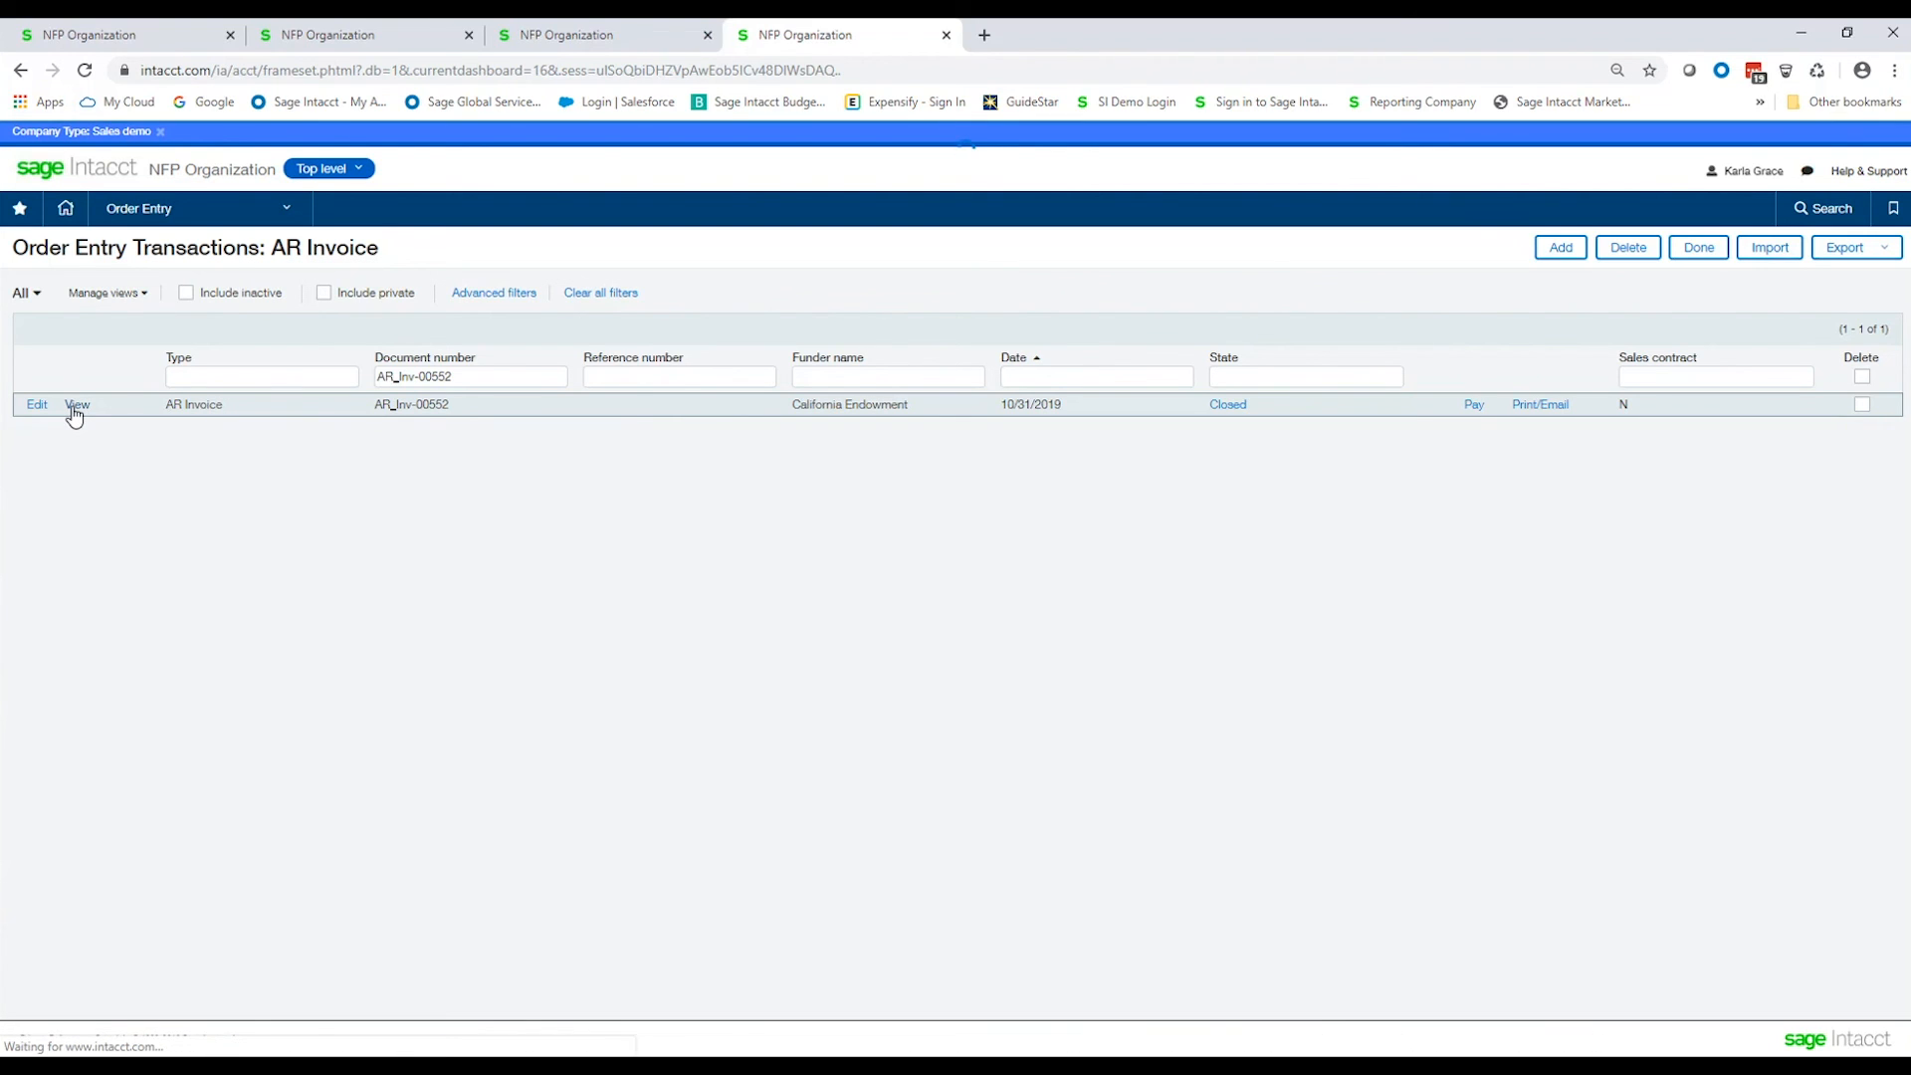
pyautogui.scroll(-2, 438, 542)
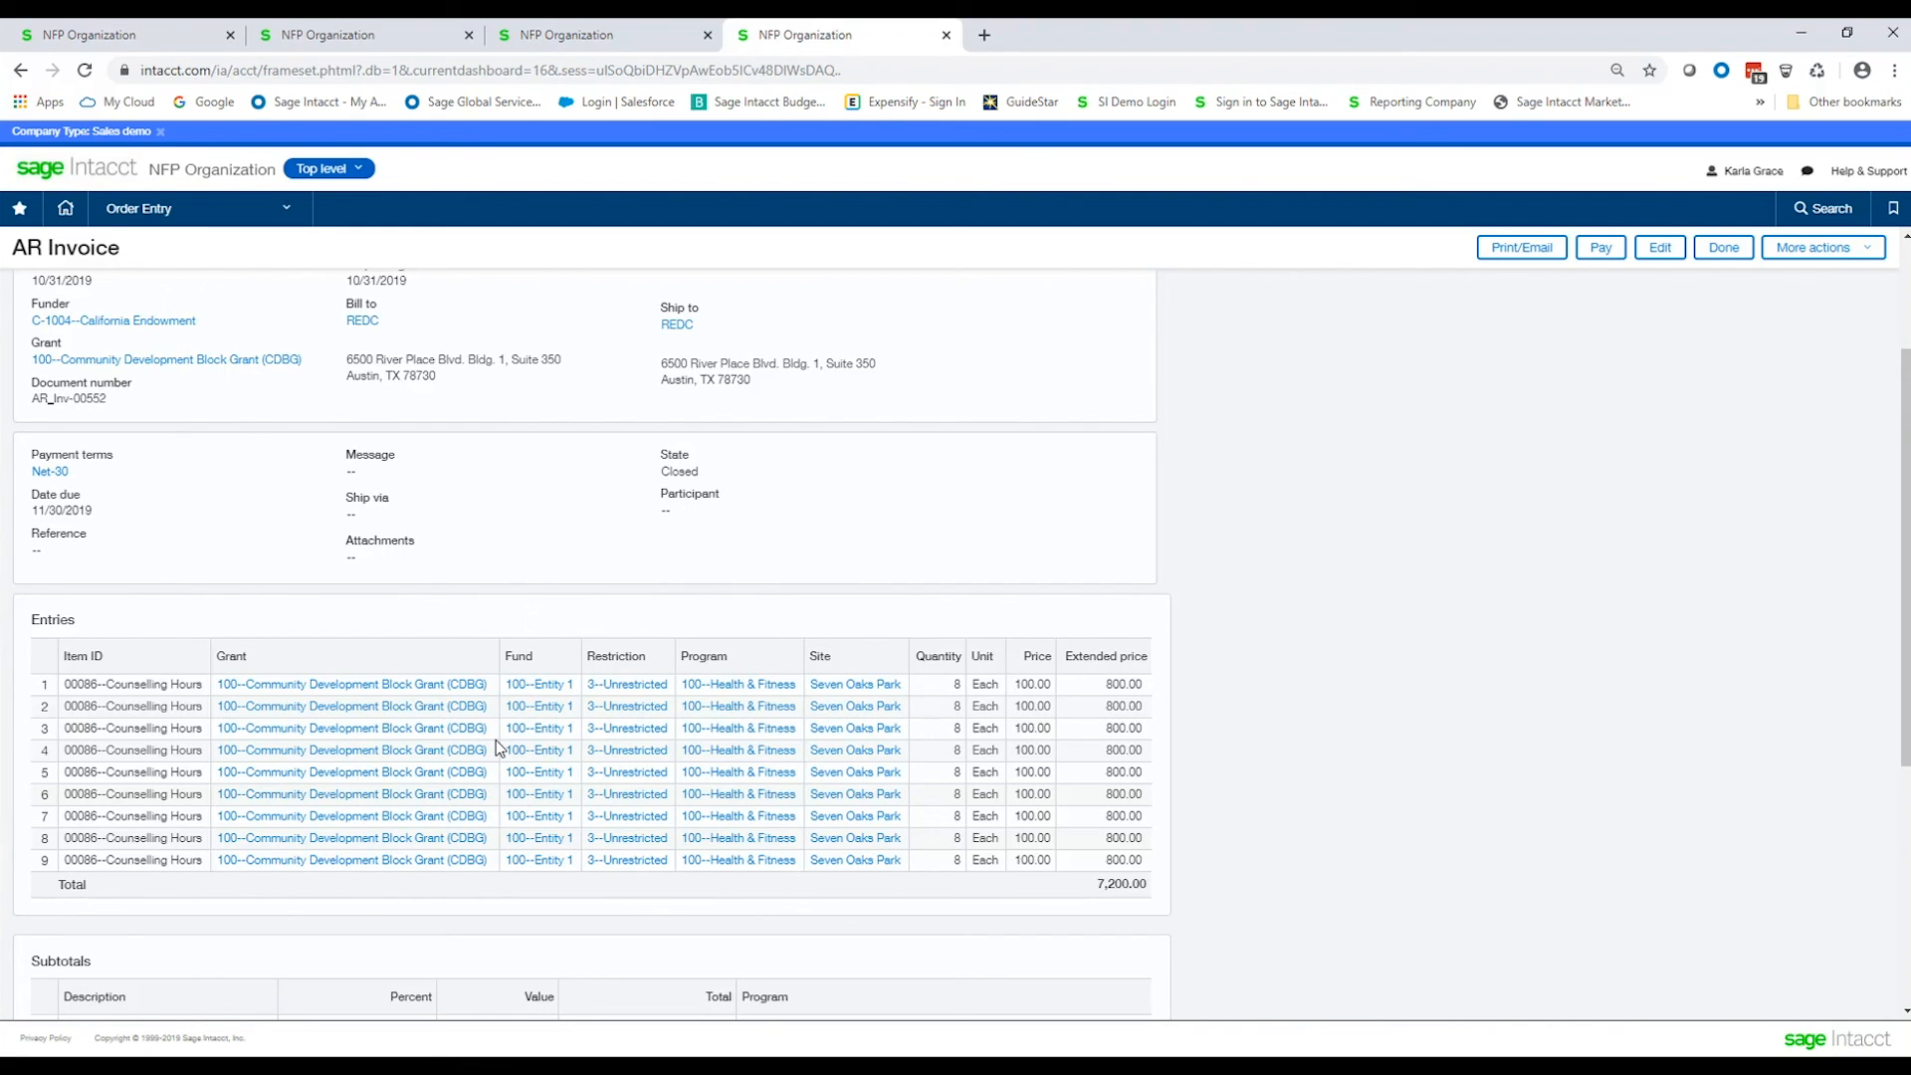
pyautogui.click(1124, 890)
pyautogui.click(1724, 251)
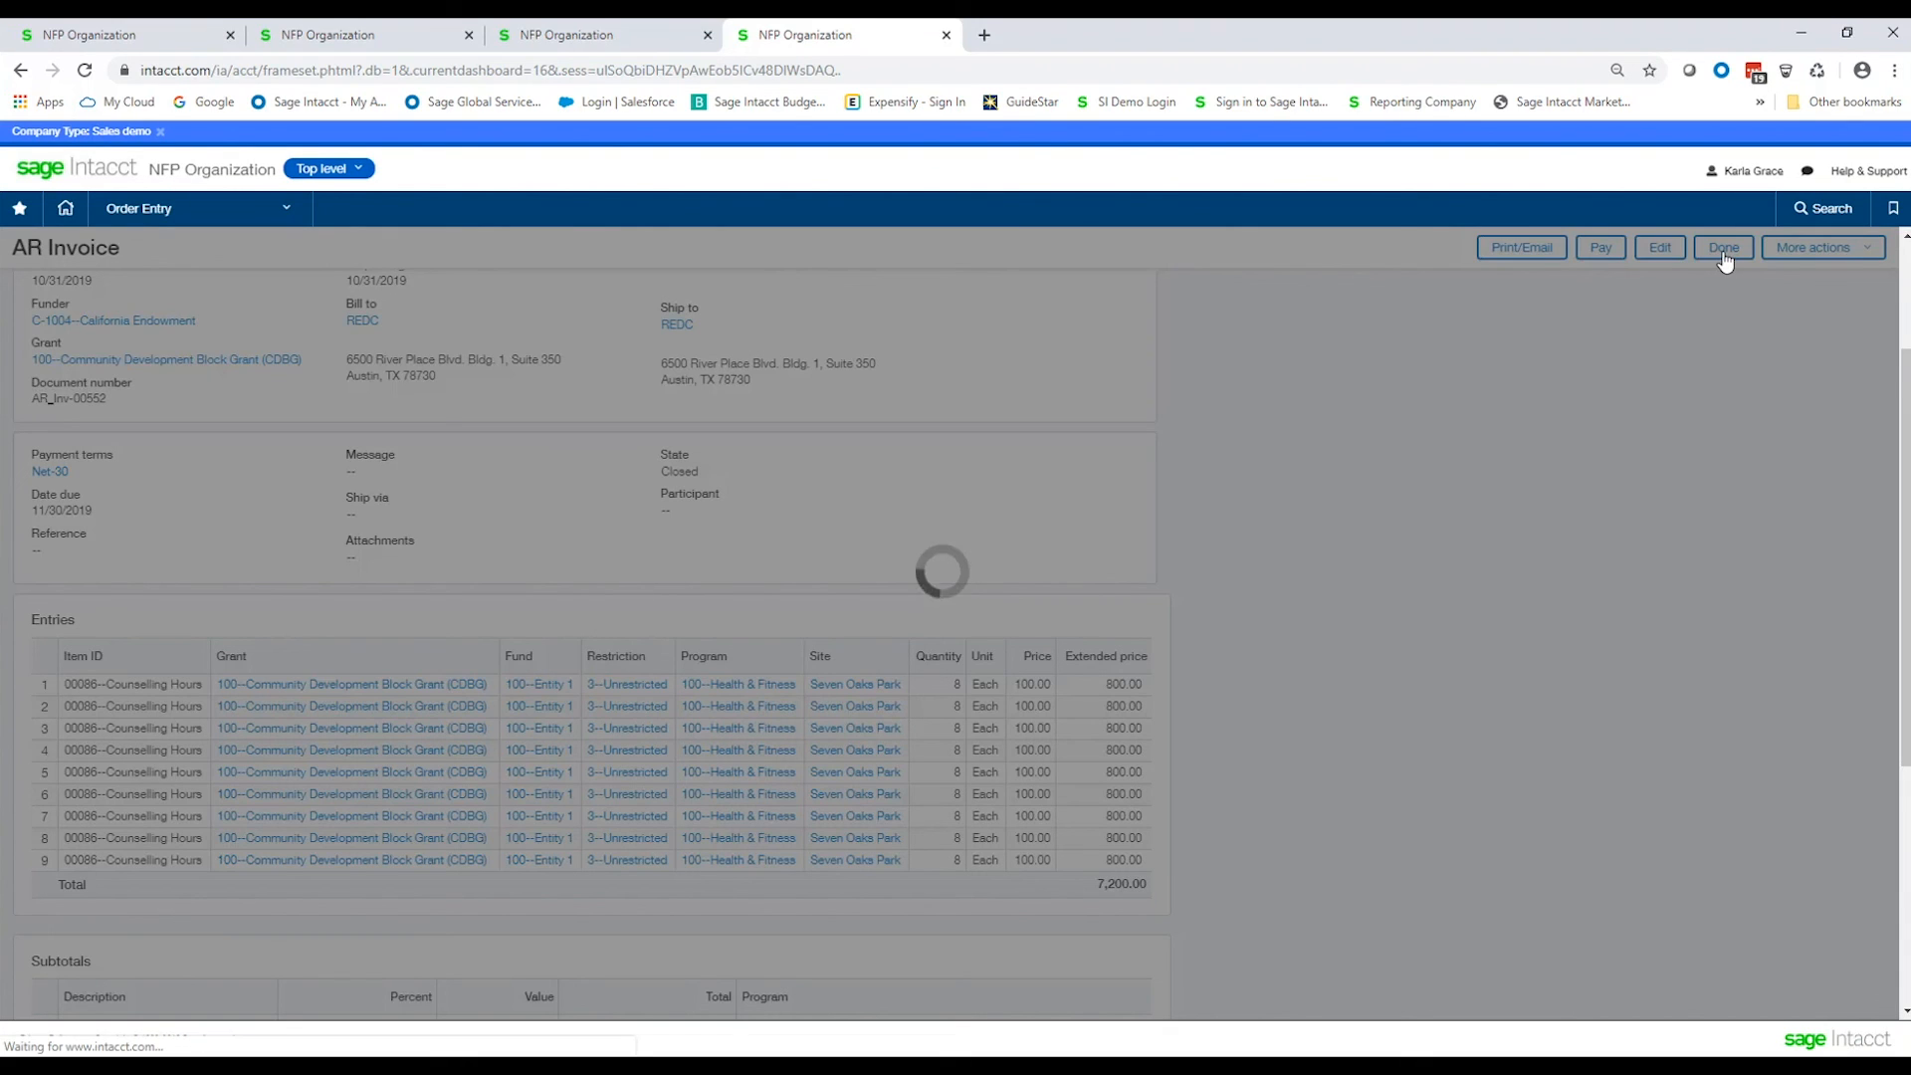